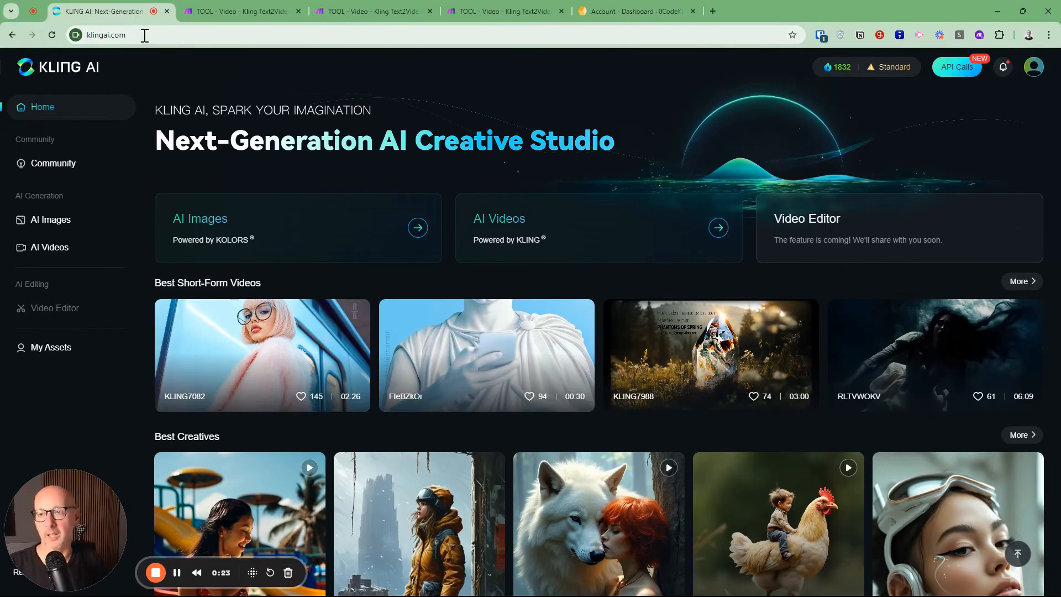
# Open the Kling AI API page and review the Video Generation API packages and their prices
pyautogui.click(959, 67)
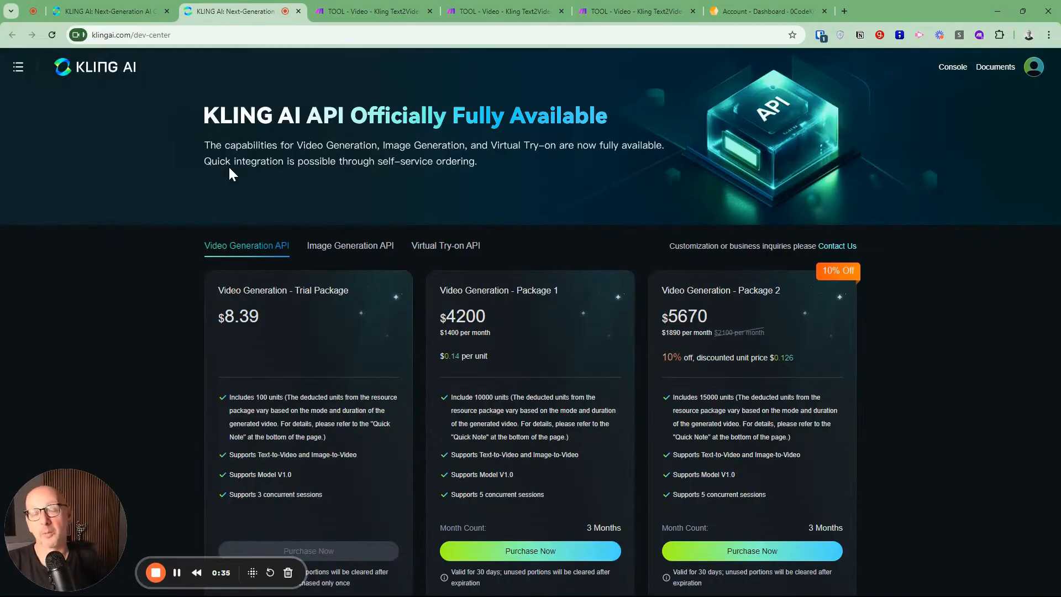
pyautogui.scroll(-2, 238, 310)
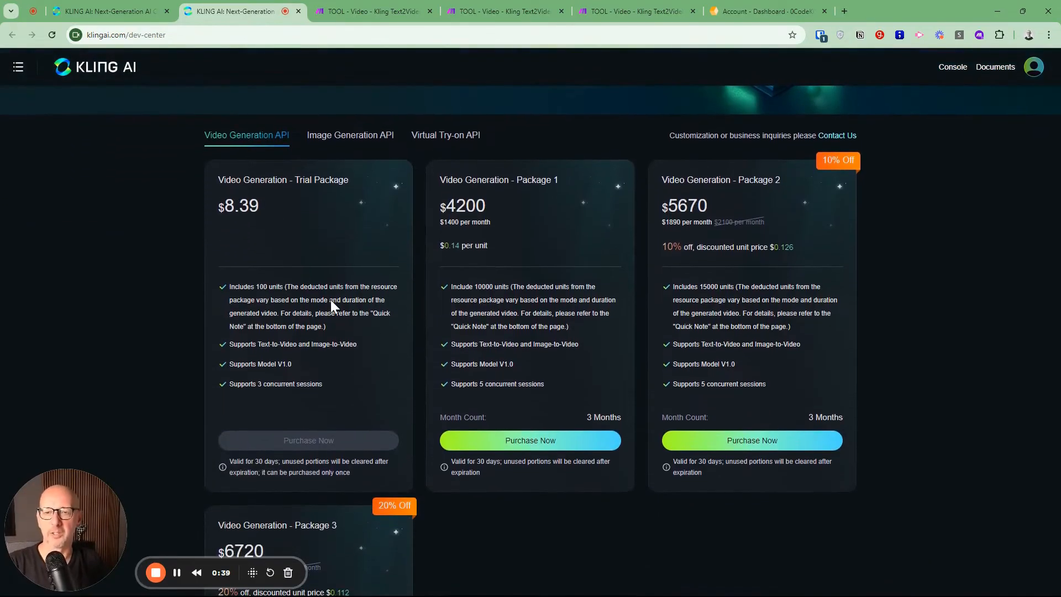
pyautogui.scroll(2, 457, 271)
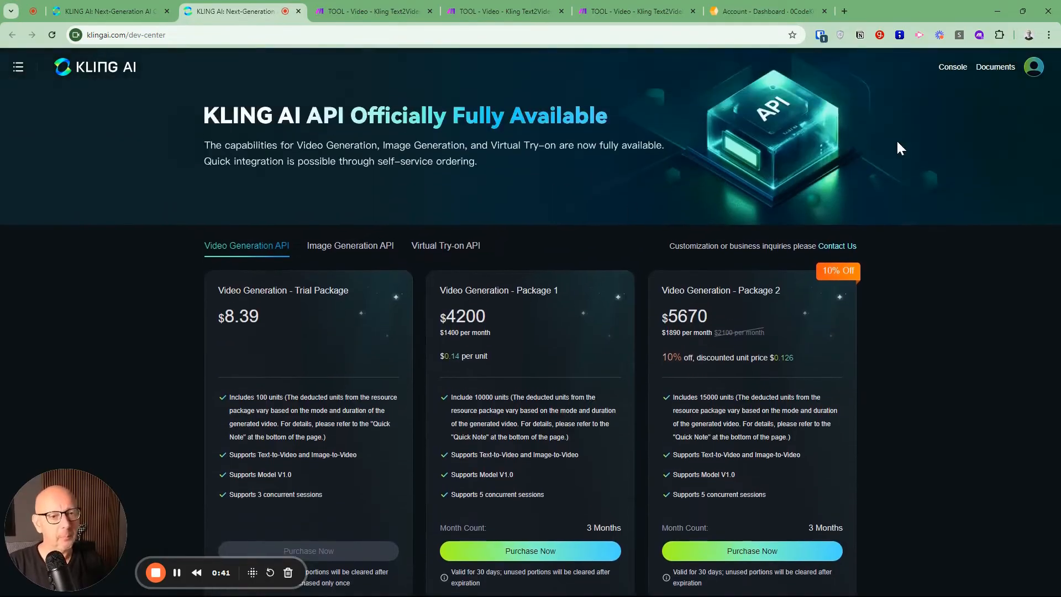
# Go to the Kling AI developer console and open the Kling AI API Documentation from its documents page
pyautogui.click(953, 67)
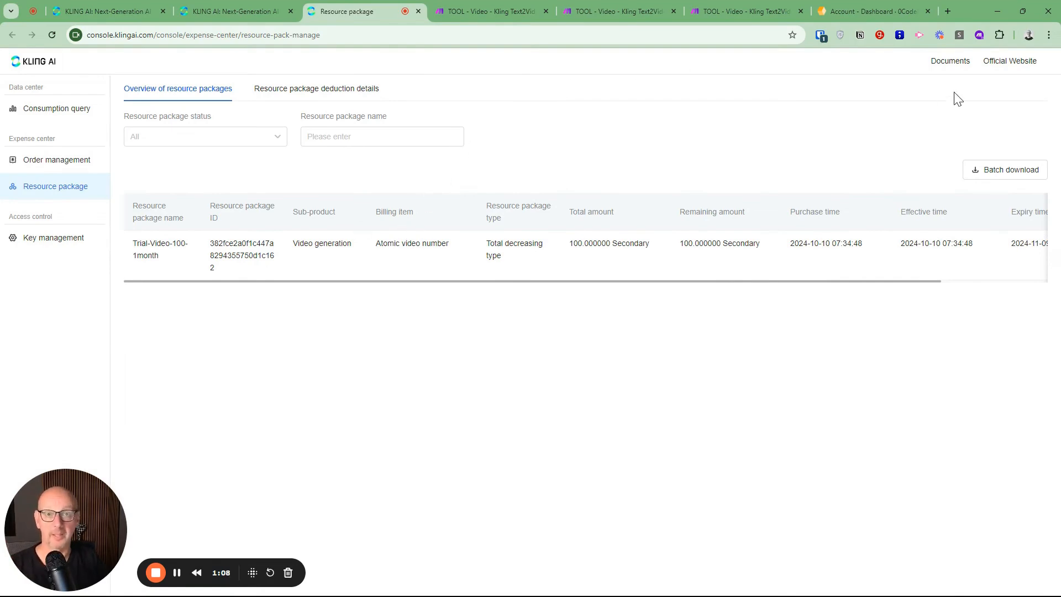
pyautogui.click(951, 62)
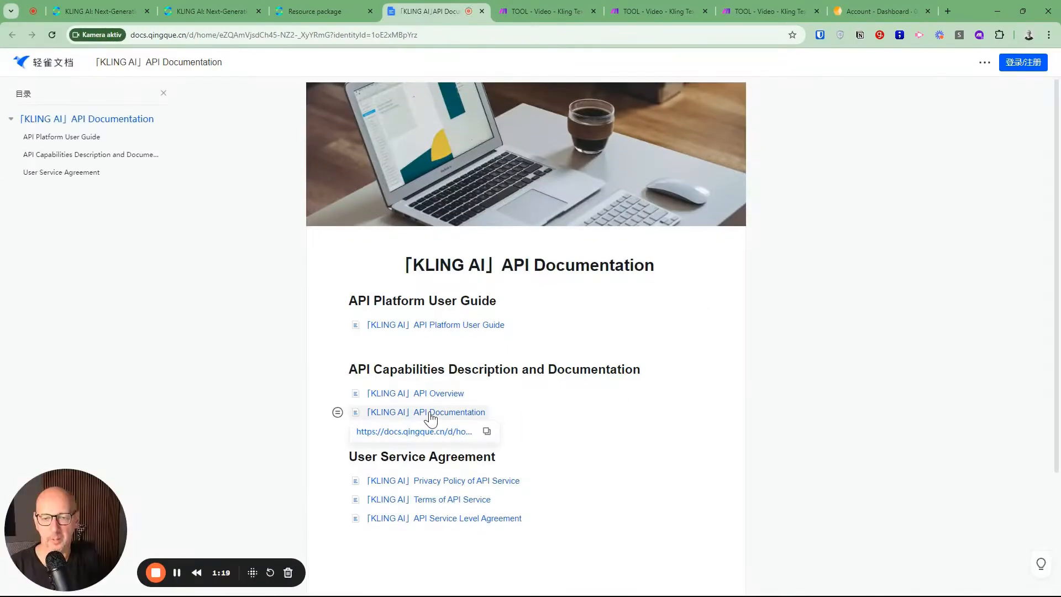
pyautogui.click(434, 414)
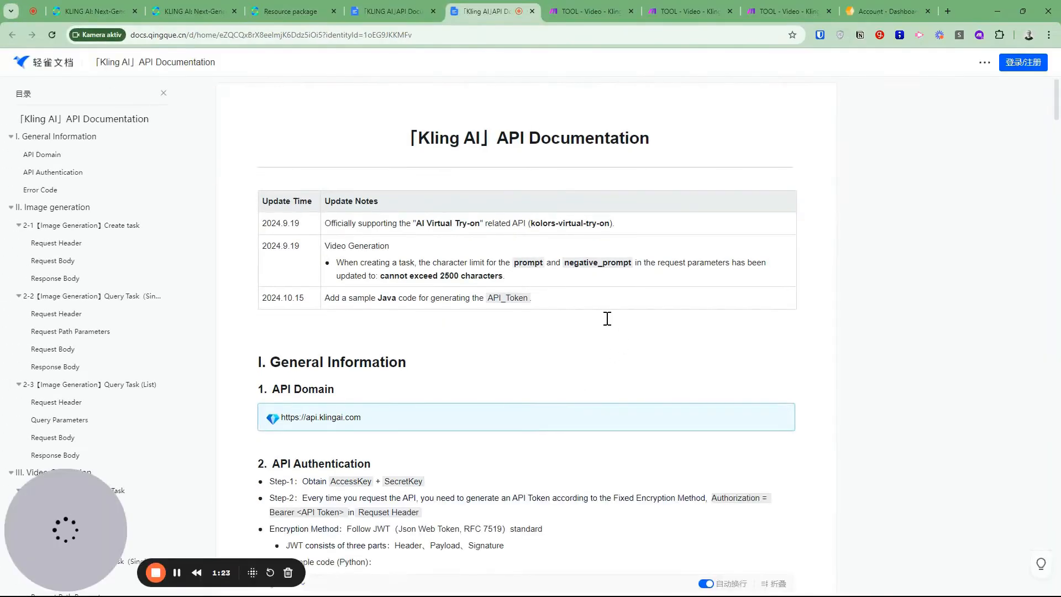
# Read the API Domain and API Authentication sections, including the Python sample for generating the API token
pyautogui.scroll(-3, 607, 319)
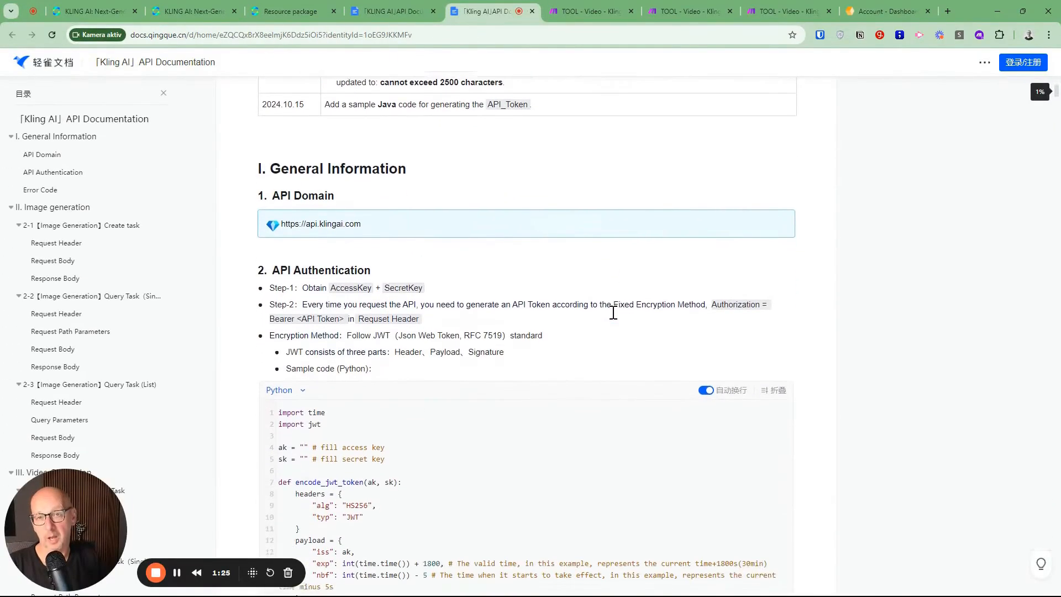
pyautogui.scroll(-2, 614, 312)
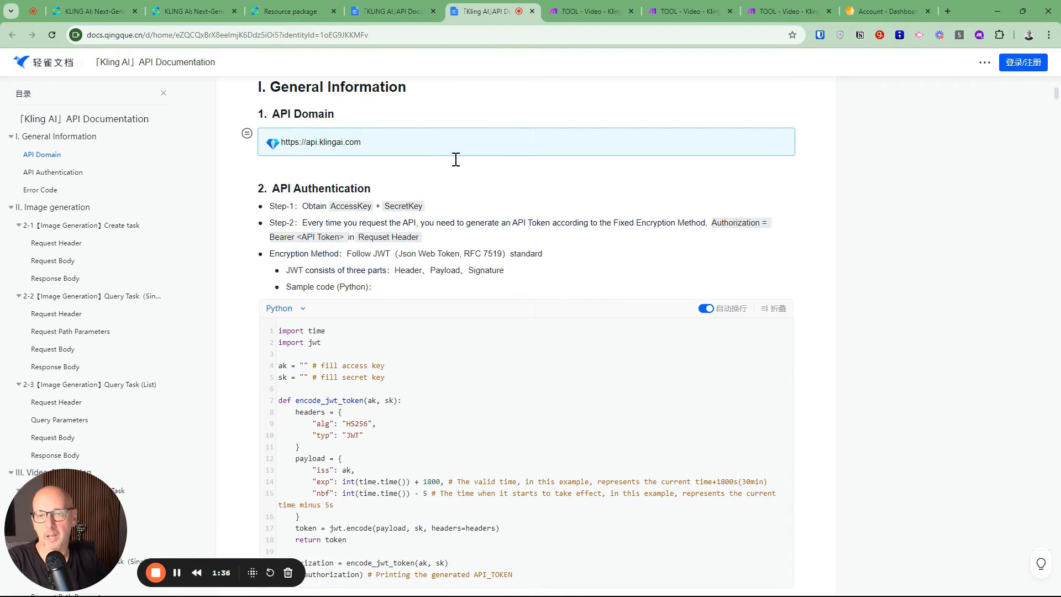
pyautogui.scroll(-1, 571, 188)
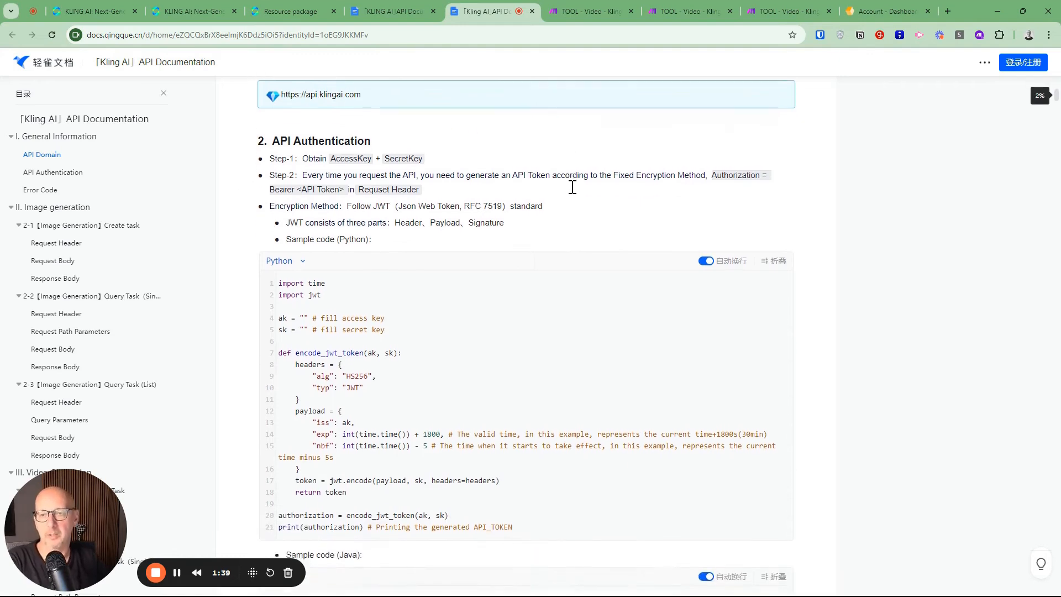
pyautogui.scroll(-1, 573, 187)
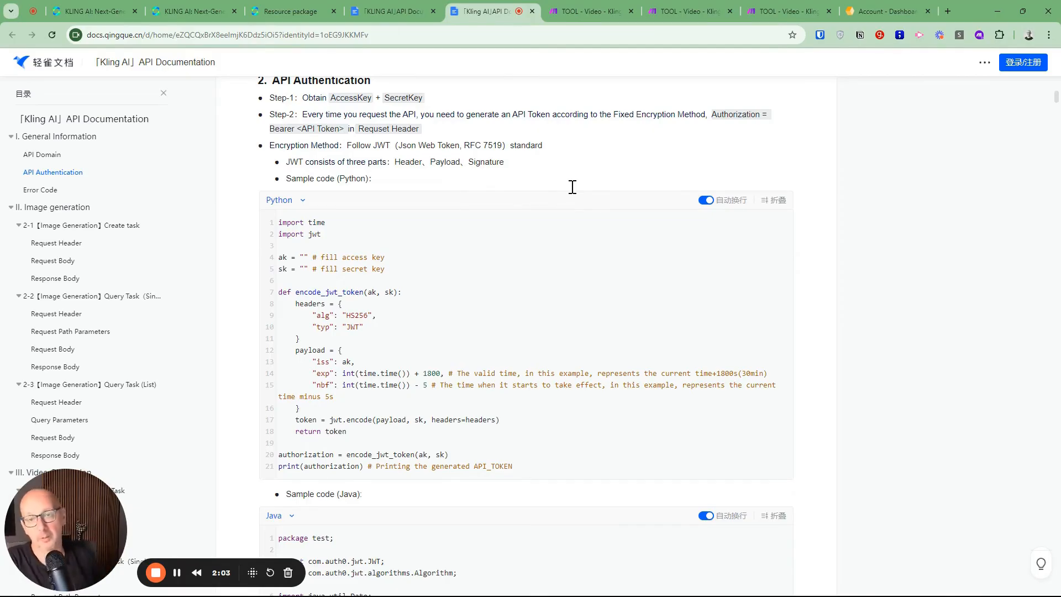
pyautogui.scroll(-1, 526, 161)
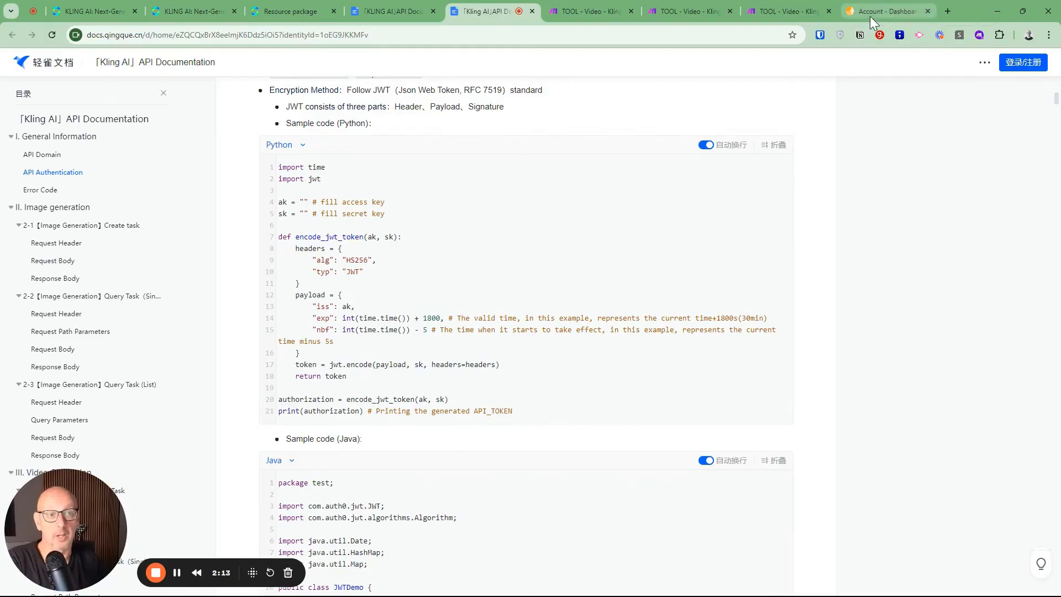
# Switch to the 0CodeKit account page to check its credits and API key sections, and return to the API documentation
pyautogui.click(887, 13)
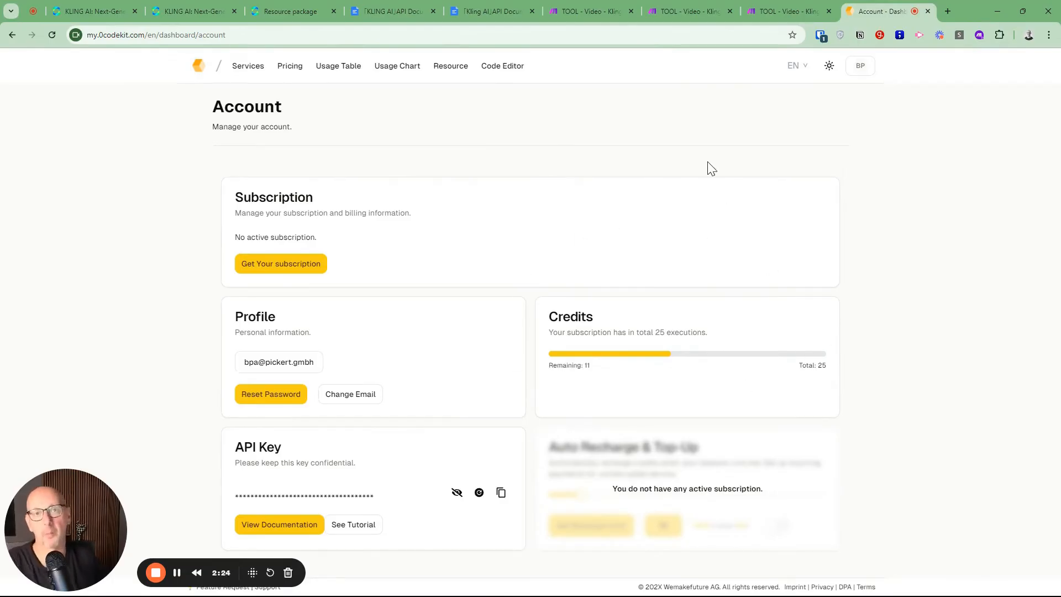
pyautogui.click(498, 14)
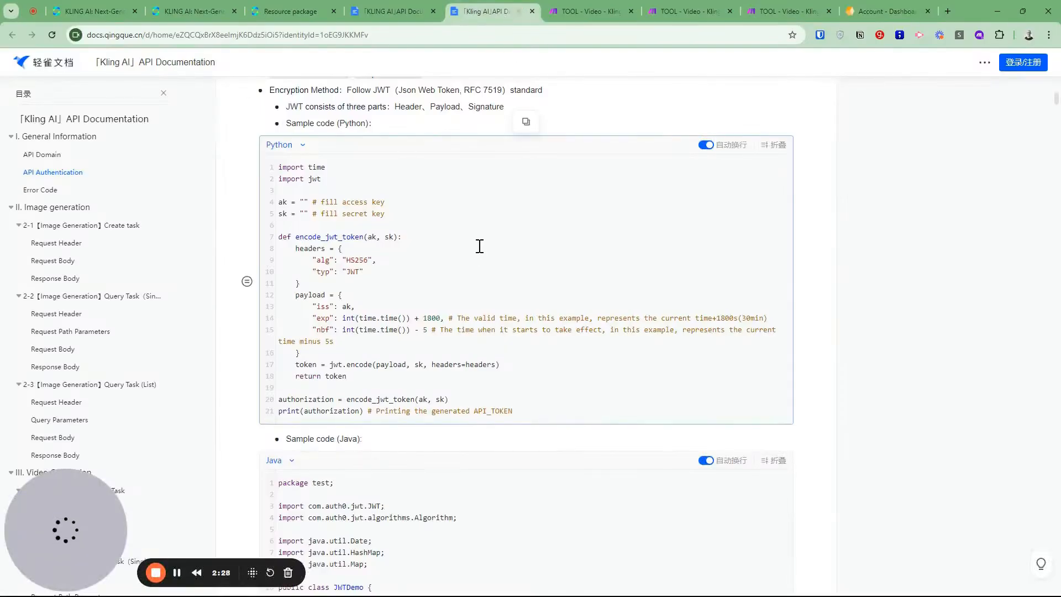
# Examine the Python sample's HS256 algorithm header and its iss, exp and nbf payload fields
pyautogui.scroll(-1, 479, 246)
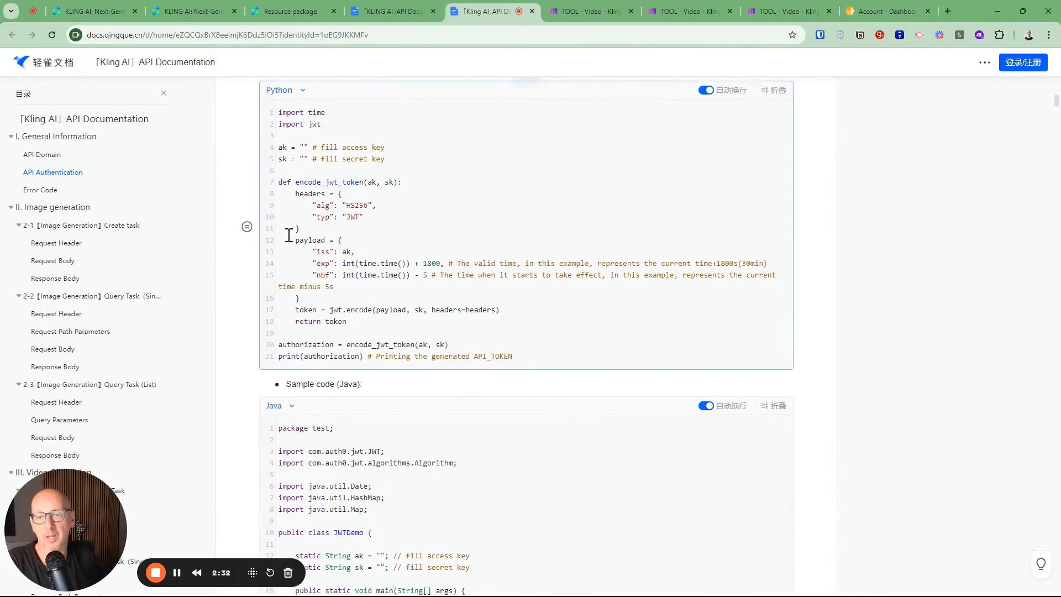
pyautogui.moveTo(346, 205); pyautogui.dragTo(372, 205)
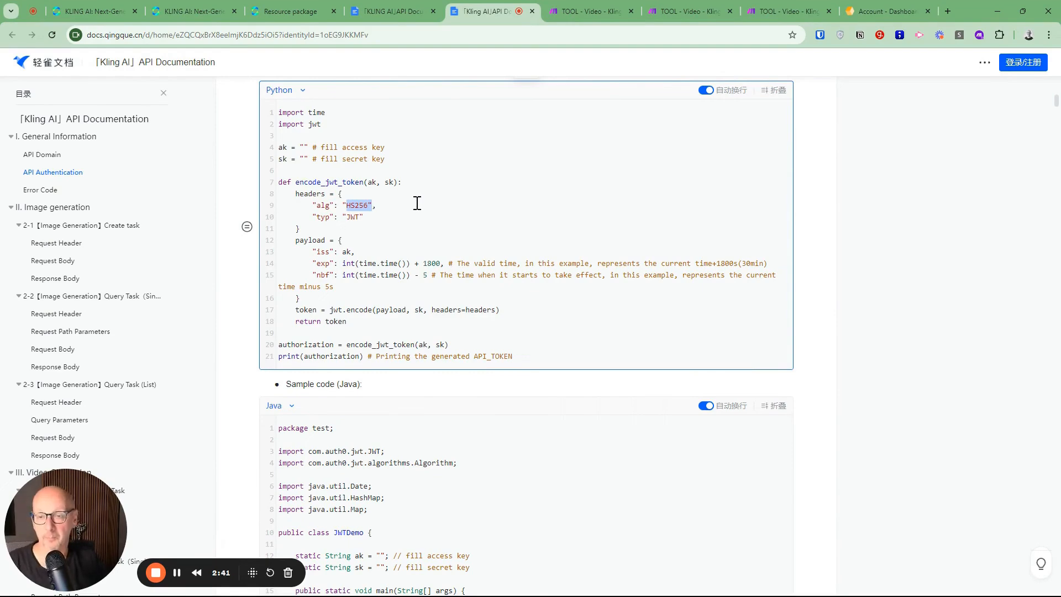
pyautogui.moveTo(295, 240); pyautogui.dragTo(303, 299)
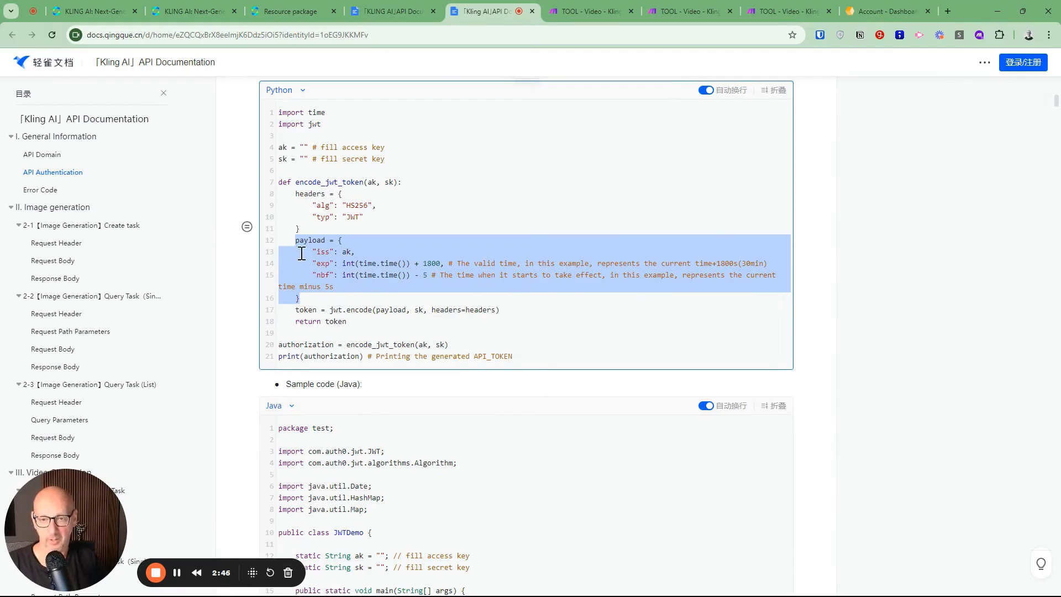
pyautogui.click(347, 254)
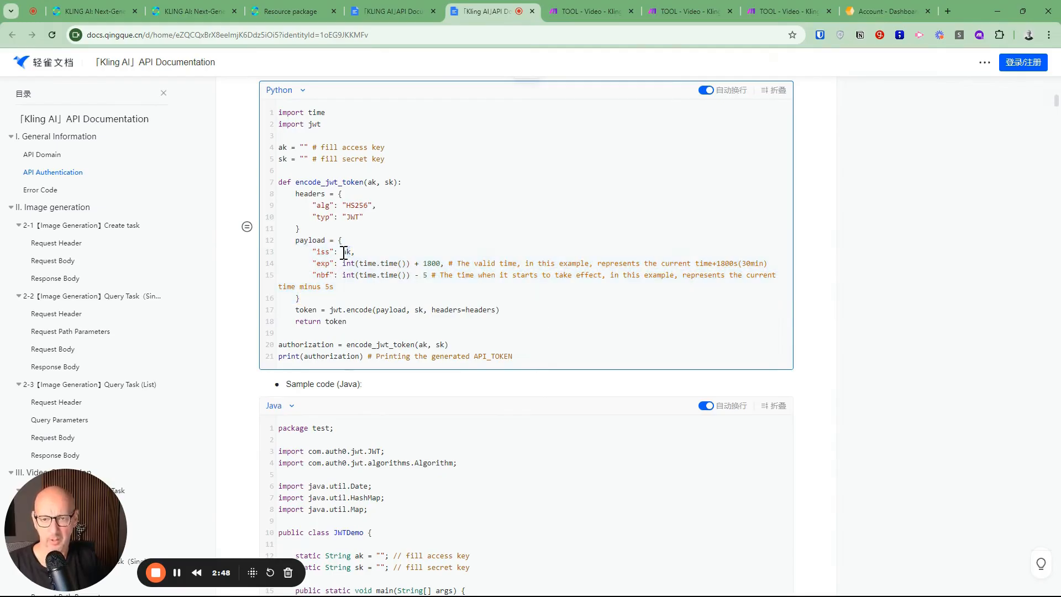
pyautogui.moveTo(312, 263); pyautogui.dragTo(346, 275)
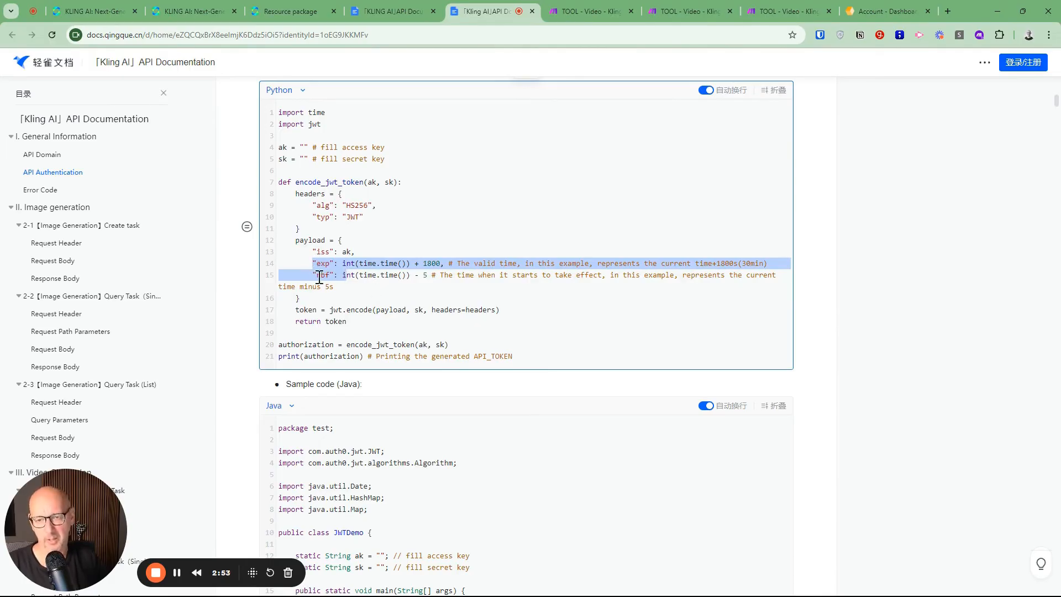
pyautogui.click(354, 261)
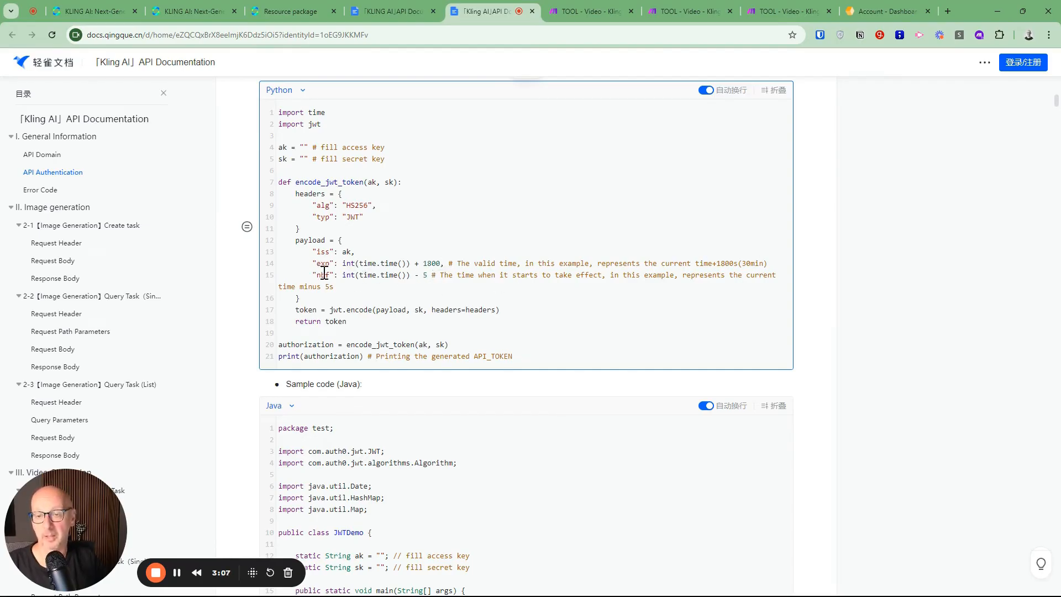
# Switch to the Make scenario for Kling Text2Video and review the exp, nbf and videoPrompt variables in the Set Parameters module
pyautogui.click(585, 11)
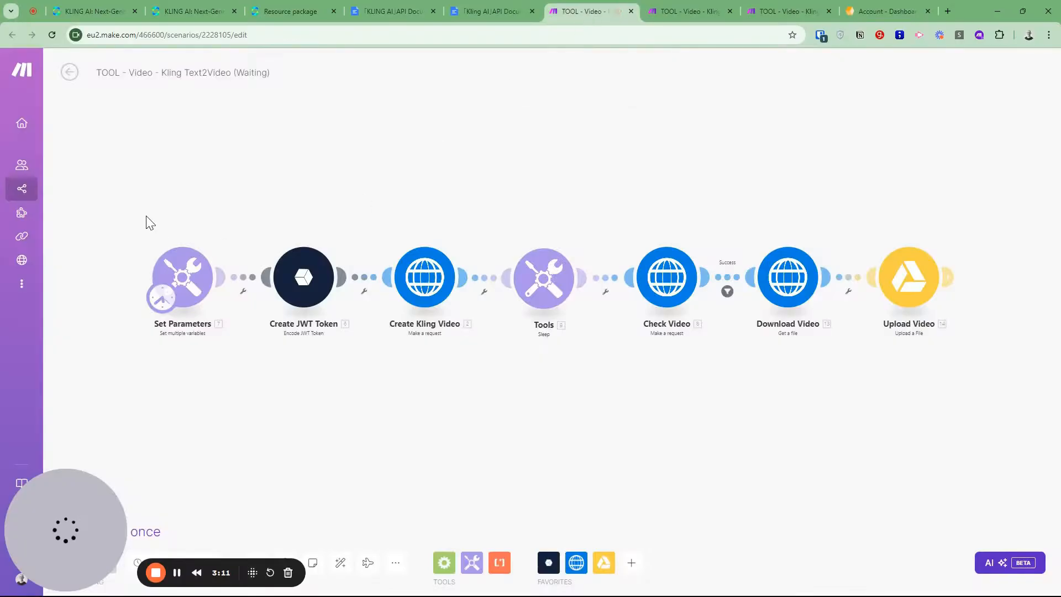
pyautogui.click(189, 281)
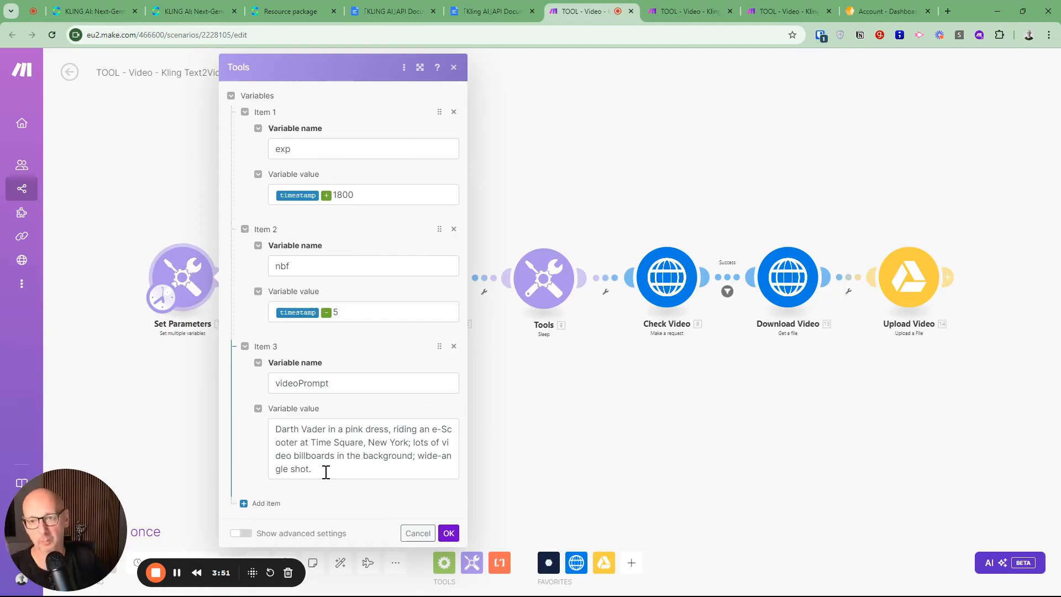
pyautogui.click(448, 534)
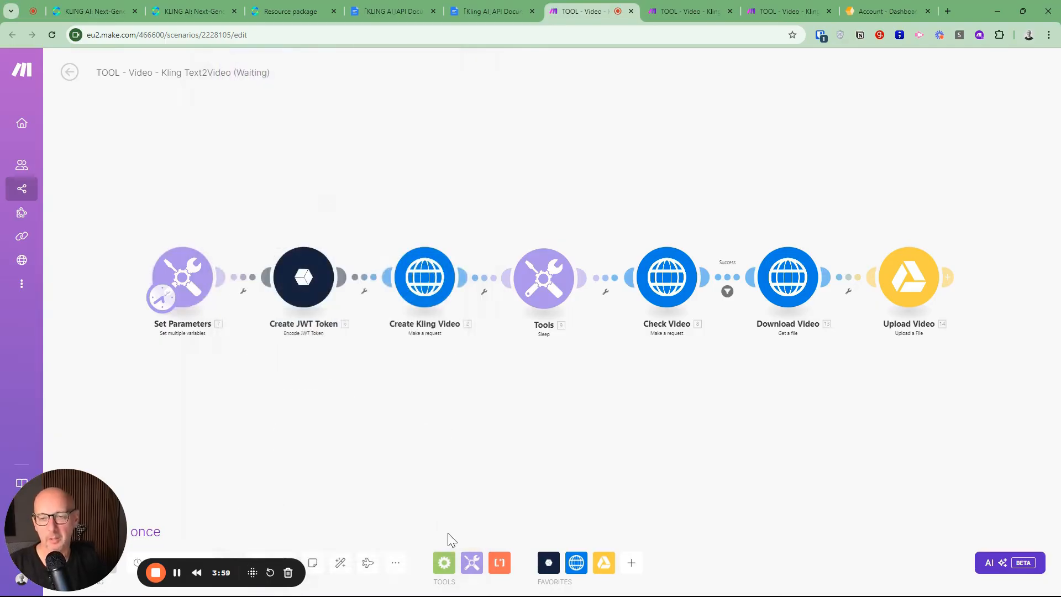
# Review the connection, secret and JSON data settings of the Create JWT Token module, leaving them as they are
pyautogui.click(303, 284)
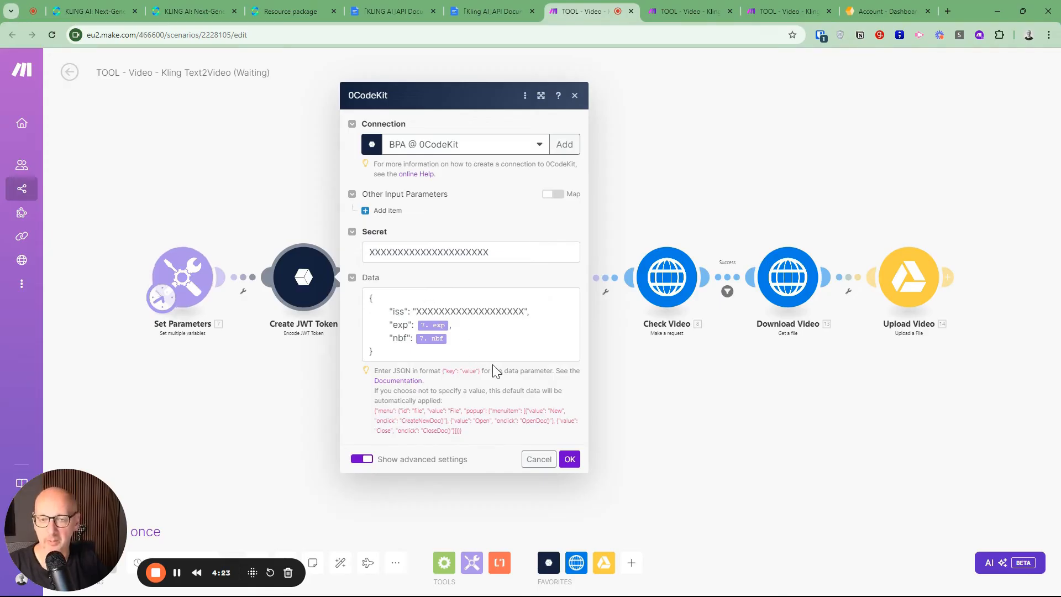
pyautogui.click(537, 460)
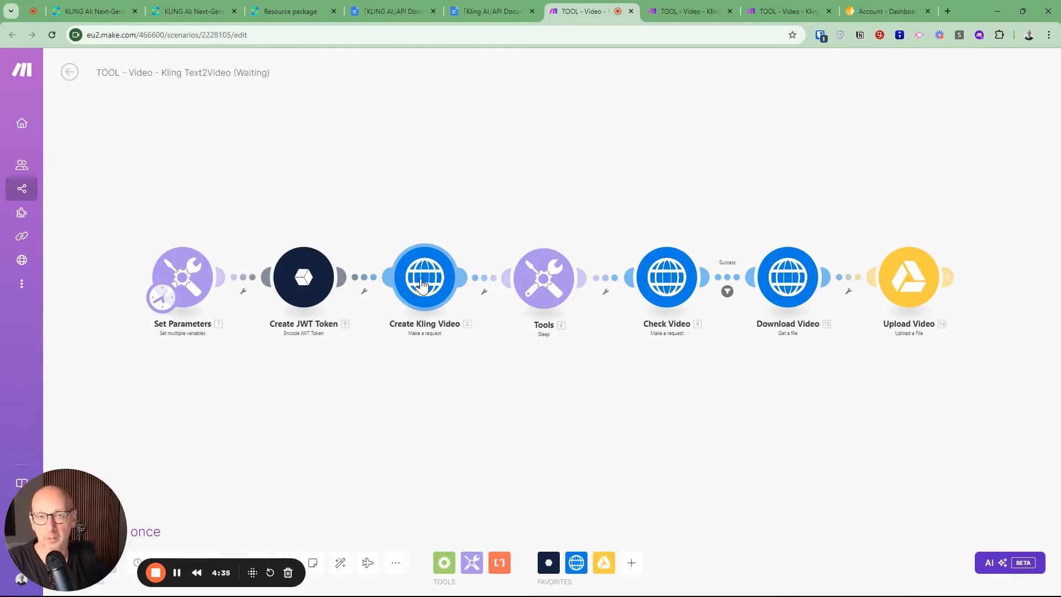
# Check the Create Kling Video module's HTTP request settings and go to the Text to Video Create Task section of the API documentation
pyautogui.click(428, 279)
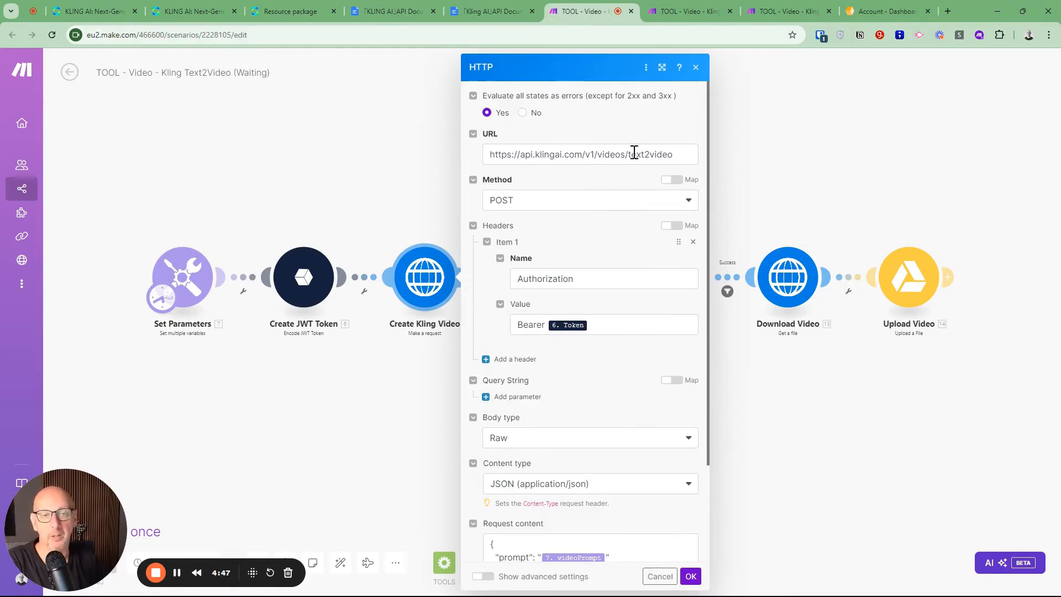
pyautogui.click(485, 12)
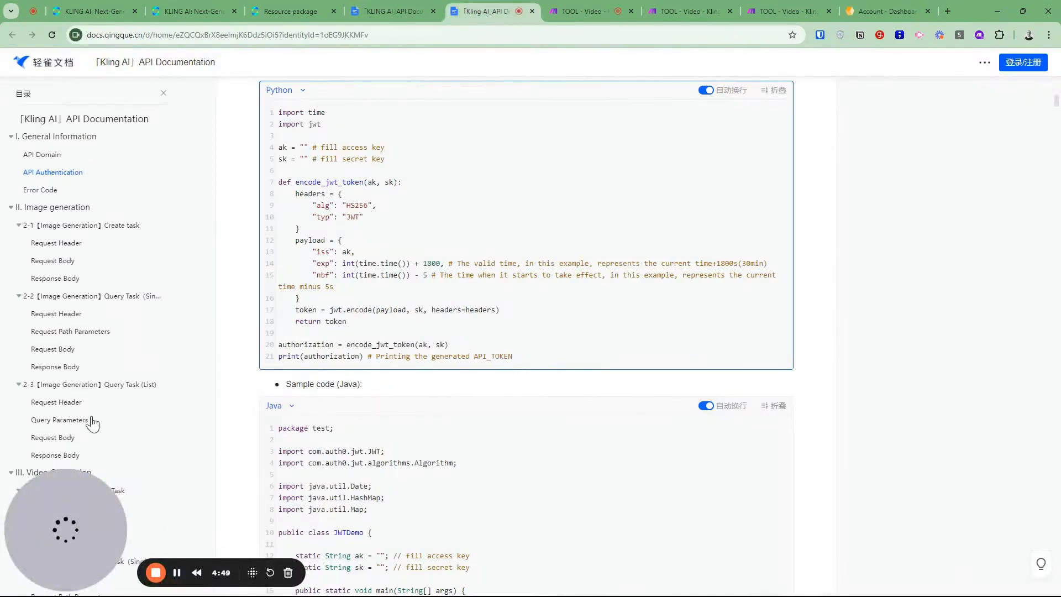
pyautogui.scroll(-3, 142, 297)
pyautogui.scroll(-3, 147, 252)
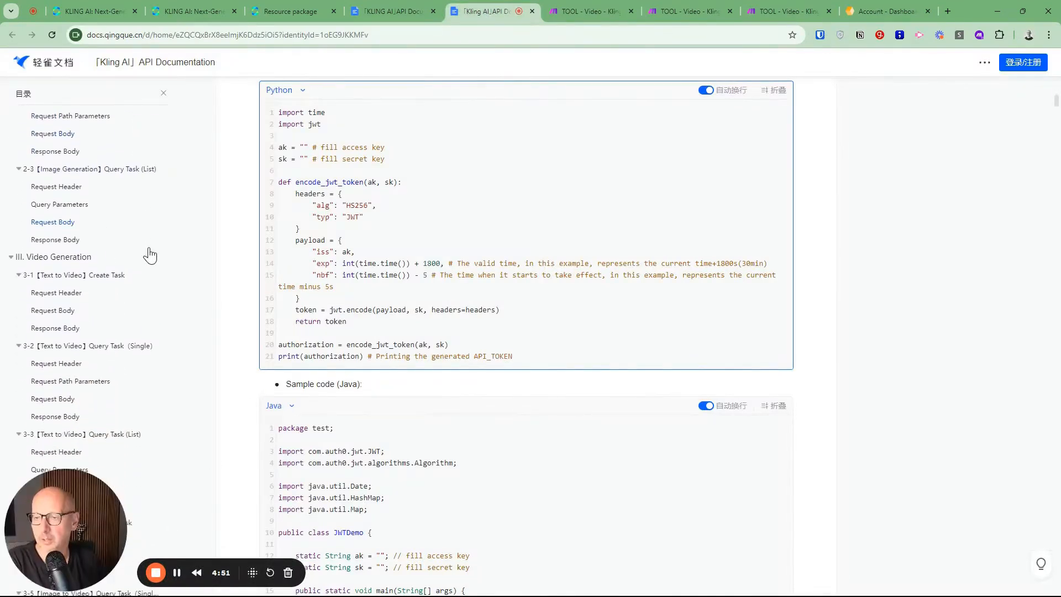
pyautogui.click(68, 223)
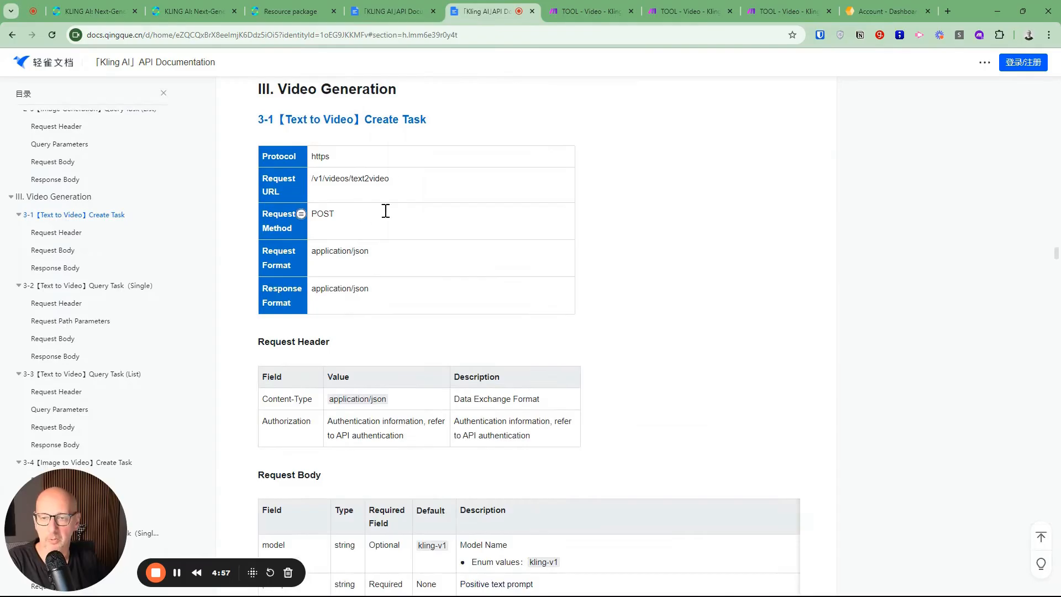
# Examine the request header and request body parameters for creating a text-to-video task, from model and prompt through aspect_ratio and duration
pyautogui.scroll(-4, 564, 246)
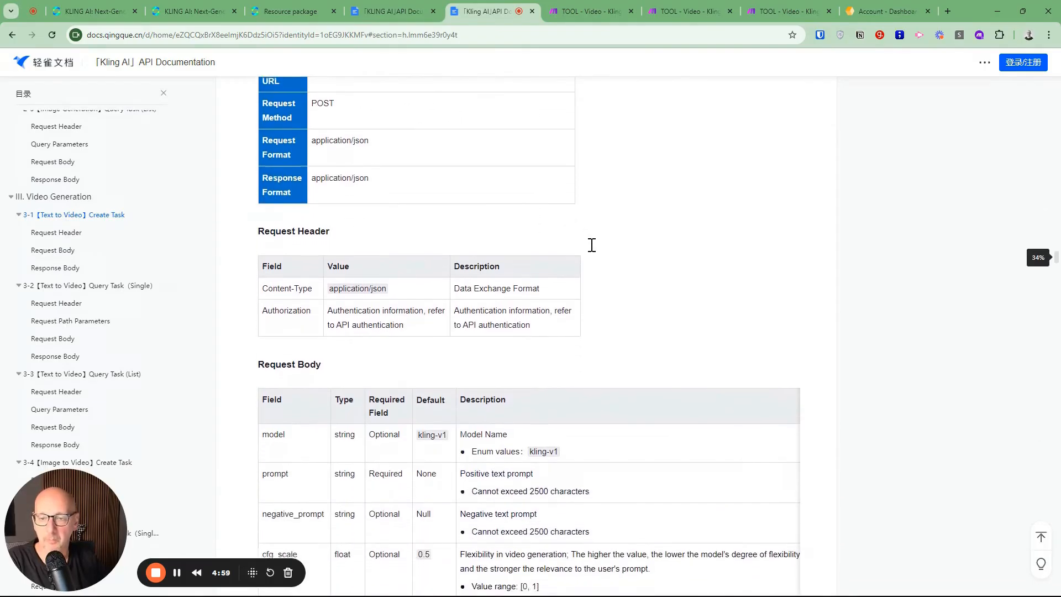
pyautogui.scroll(-3, 592, 245)
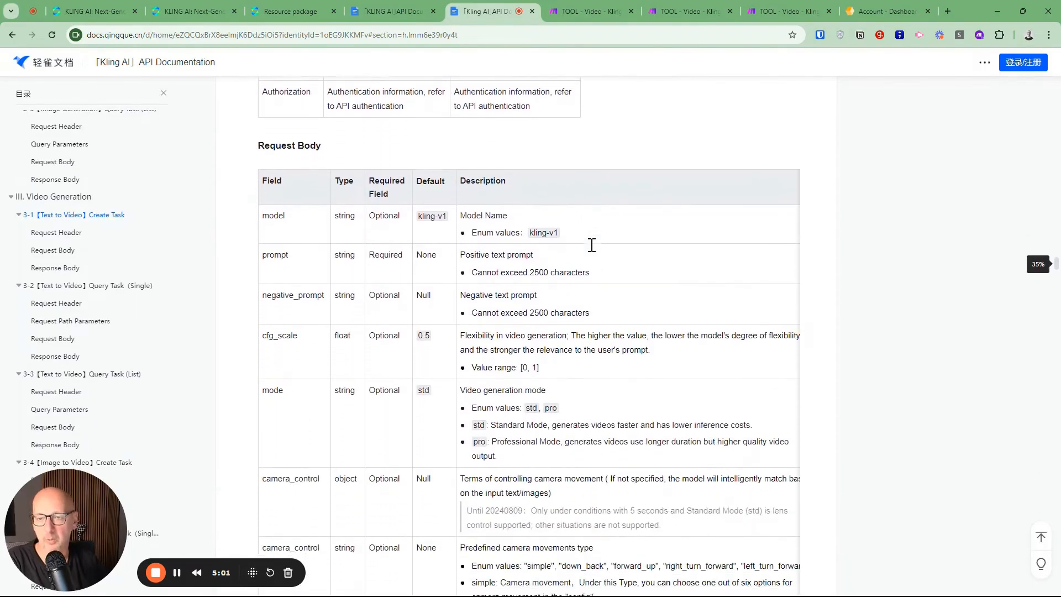
pyautogui.scroll(-2, 592, 245)
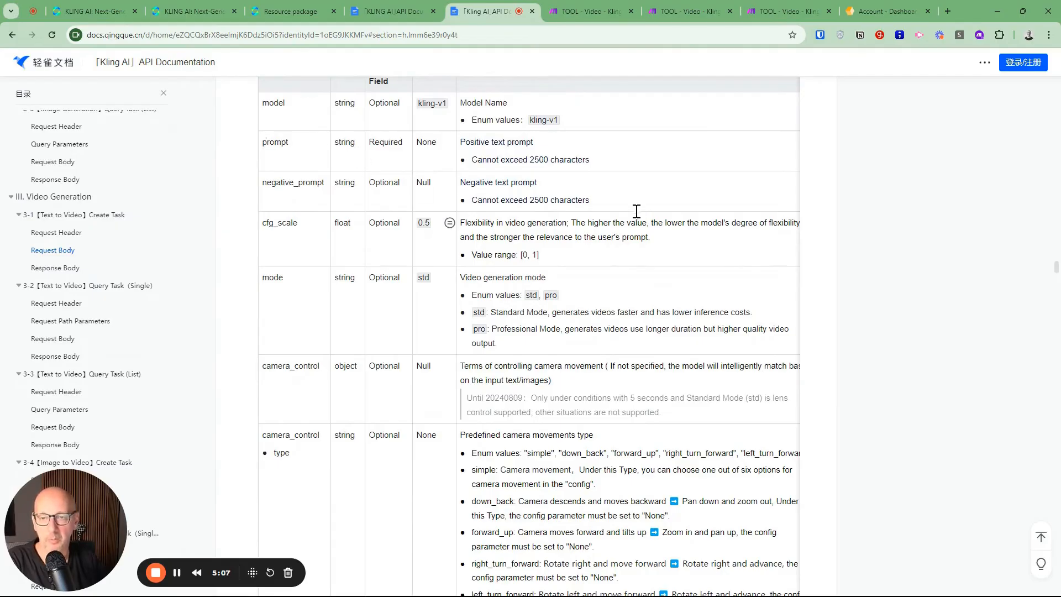
pyautogui.scroll(-5, 637, 210)
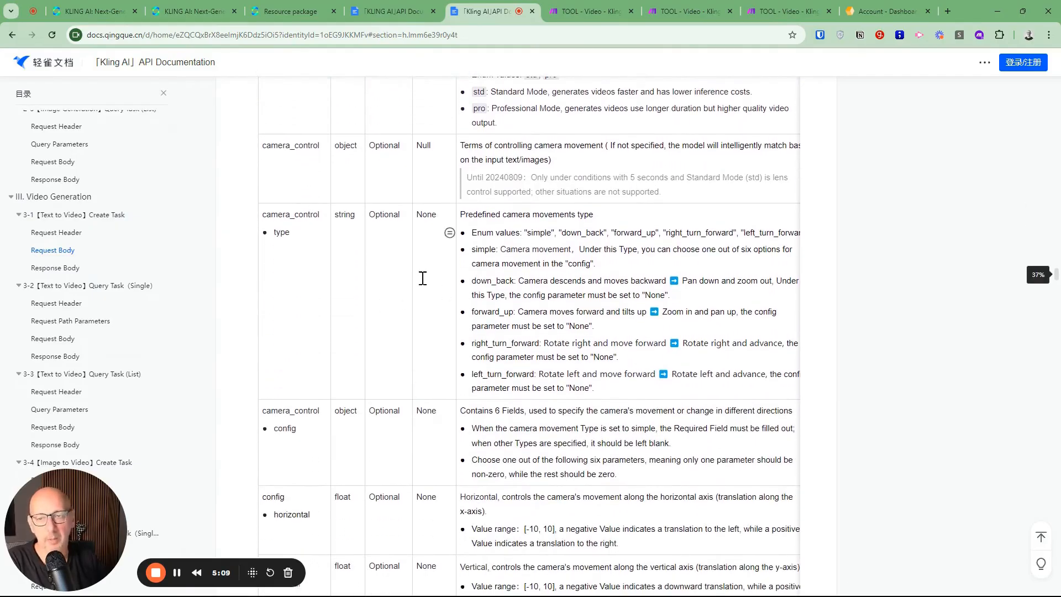
pyautogui.scroll(-1, 379, 249)
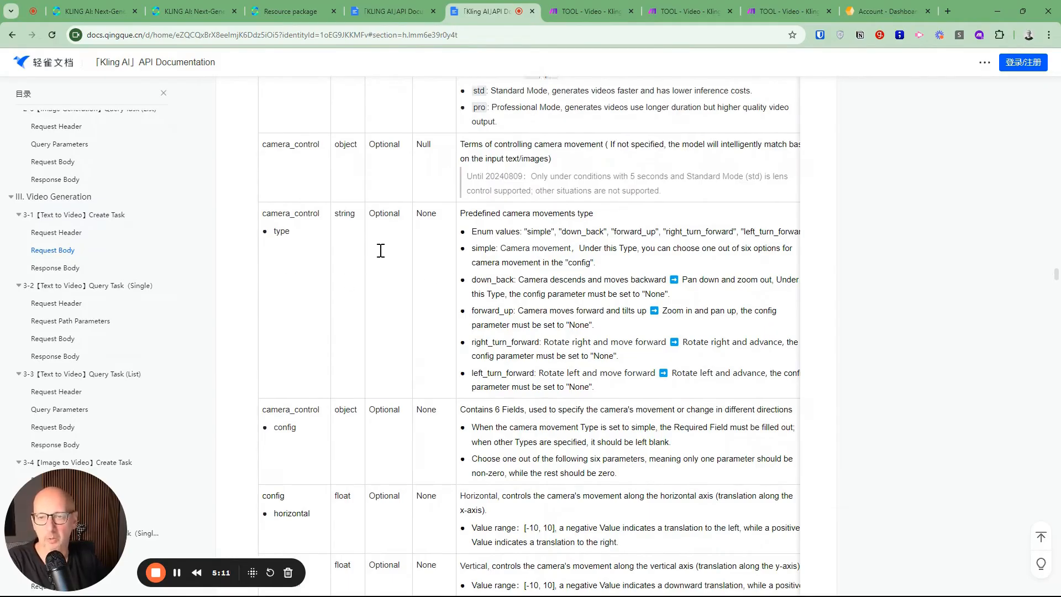
pyautogui.scroll(-6, 380, 254)
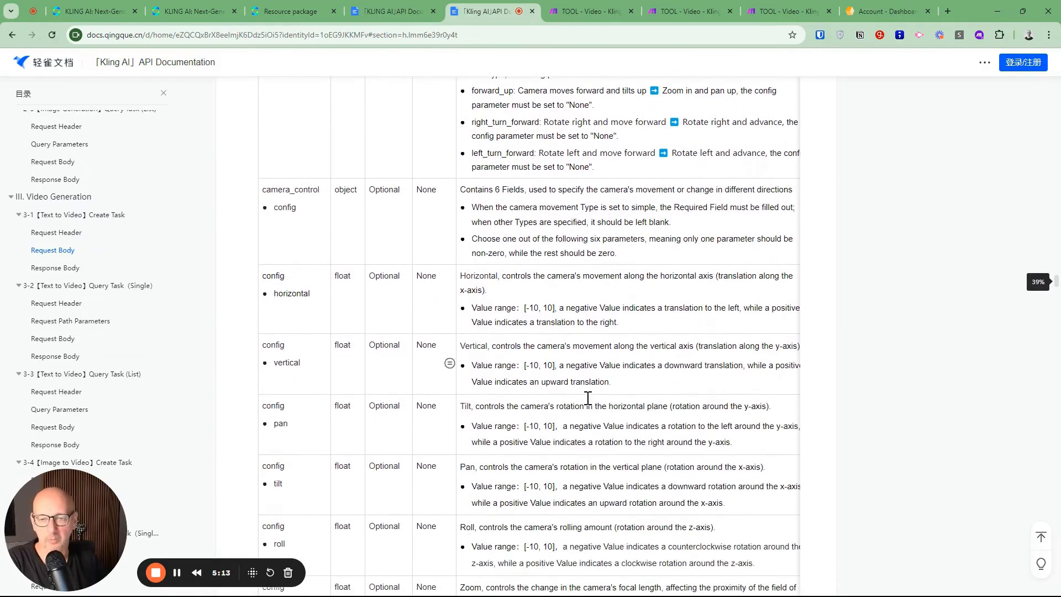
pyautogui.scroll(-3, 599, 378)
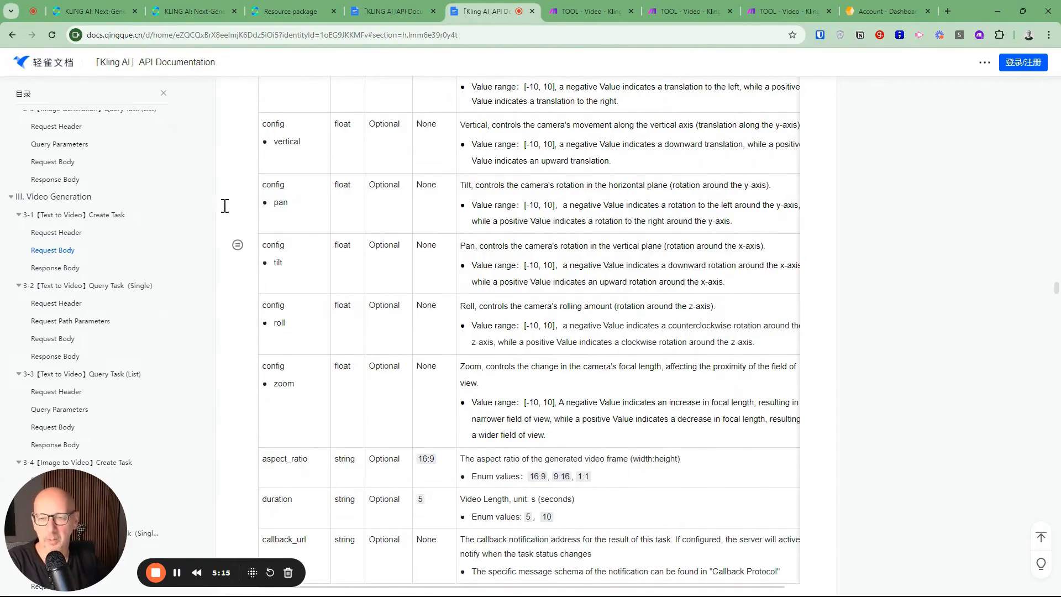
# Compare the Create Kling Video module's header settings in Make with the Authorization field in the API documentation's Text to Video Request Header table
pyautogui.scroll(-2, 628, 343)
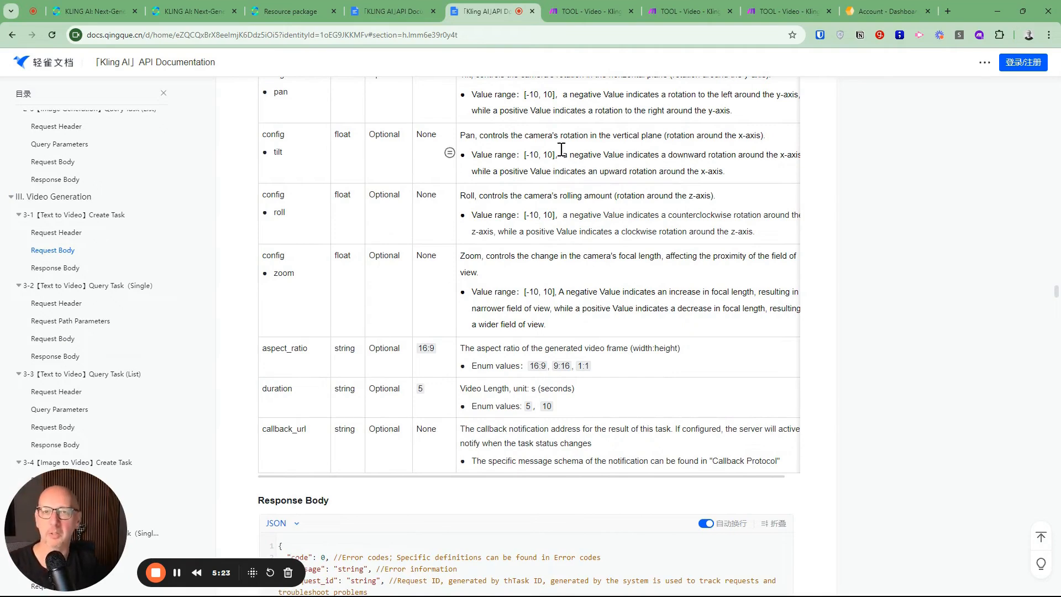
pyautogui.click(570, 11)
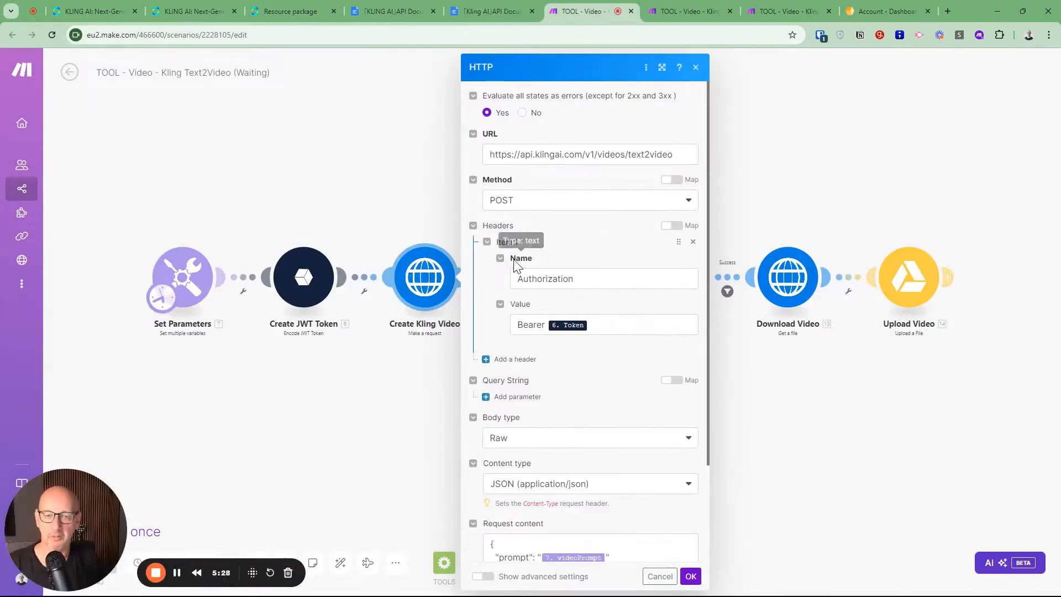
pyautogui.click(486, 11)
pyautogui.scroll(15, 457, 329)
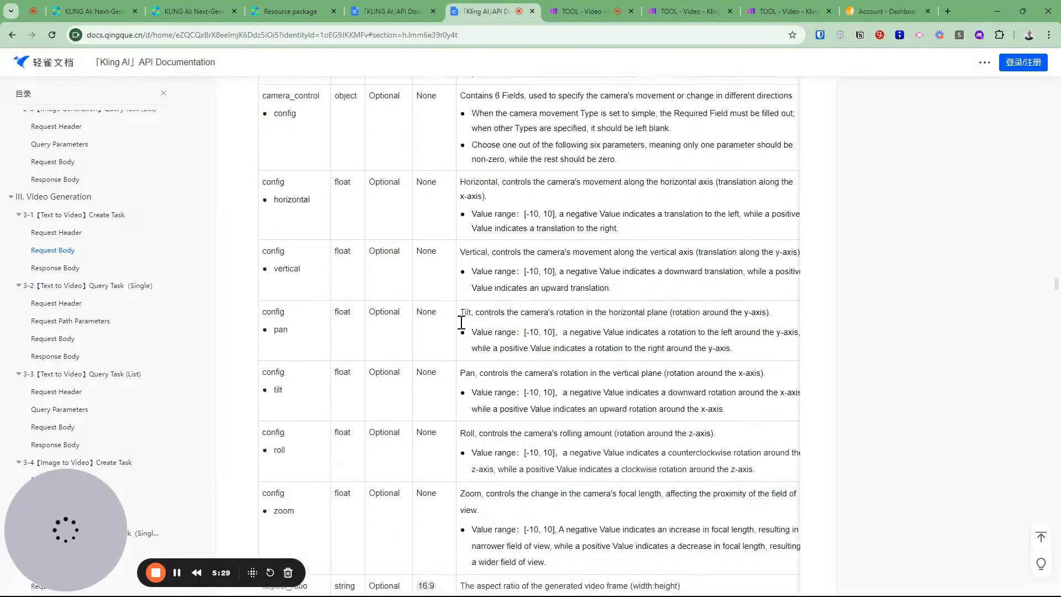
pyautogui.scroll(1, 462, 321)
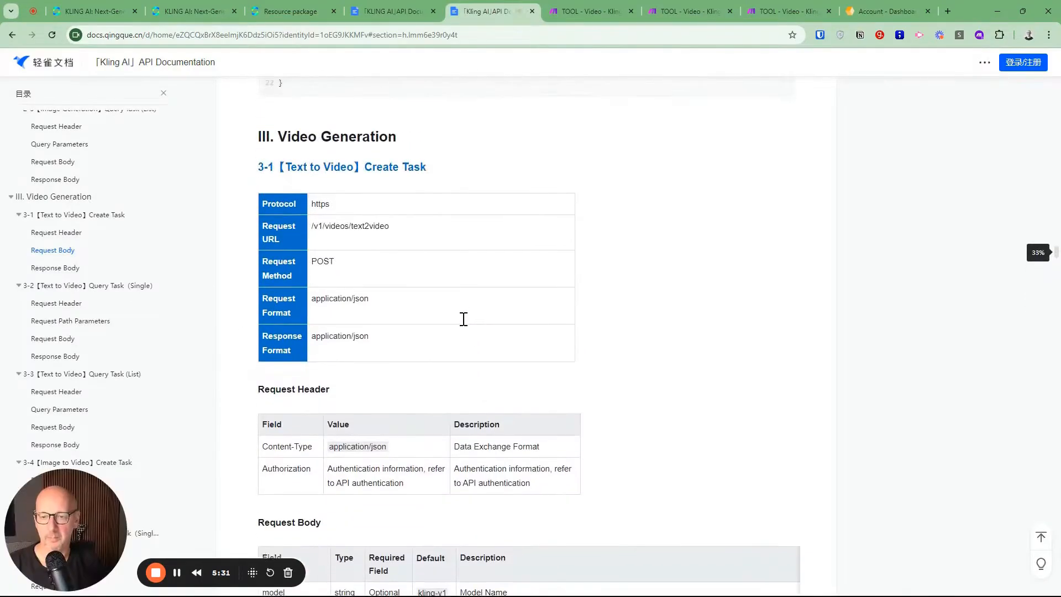
pyautogui.scroll(-1, 463, 320)
pyautogui.doubleClick(292, 420)
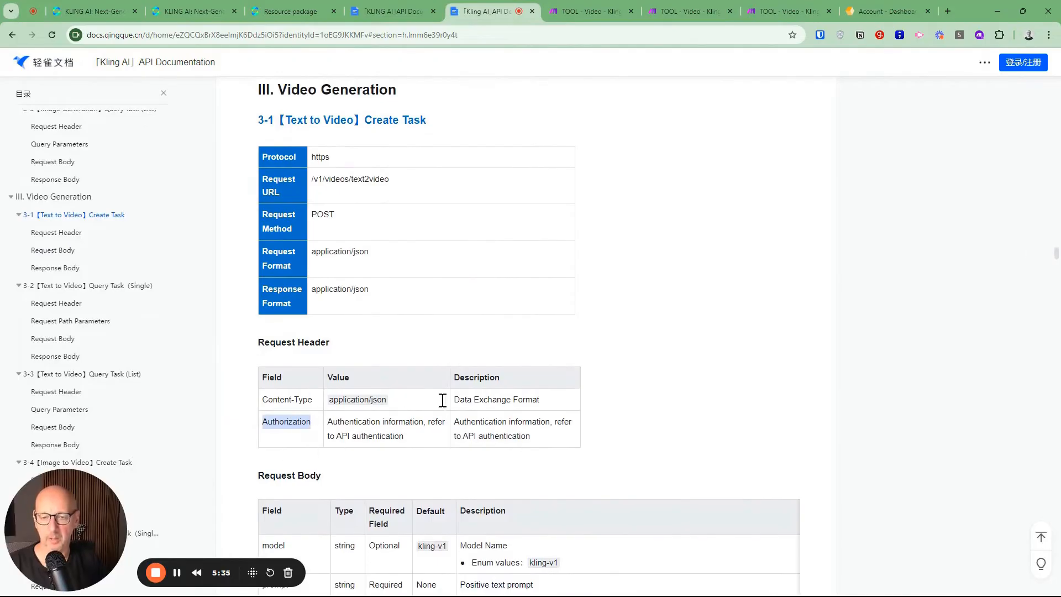
# Return to the Make scenario, review Create Kling Video's Bearer token header, JSON prompt body and response parsing, and accept the settings
pyautogui.click(566, 18)
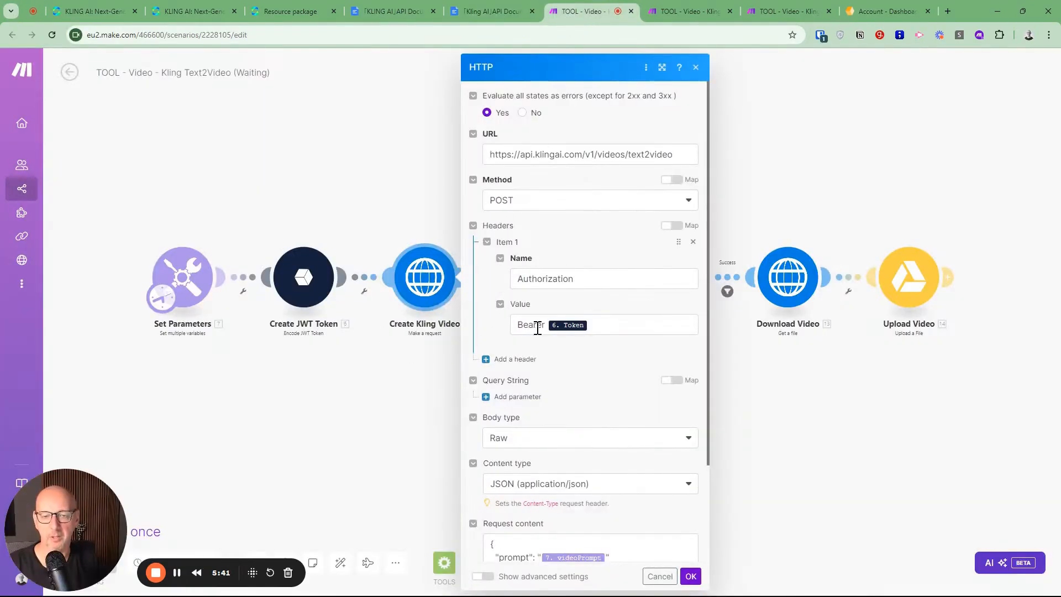
pyautogui.scroll(-3, 636, 310)
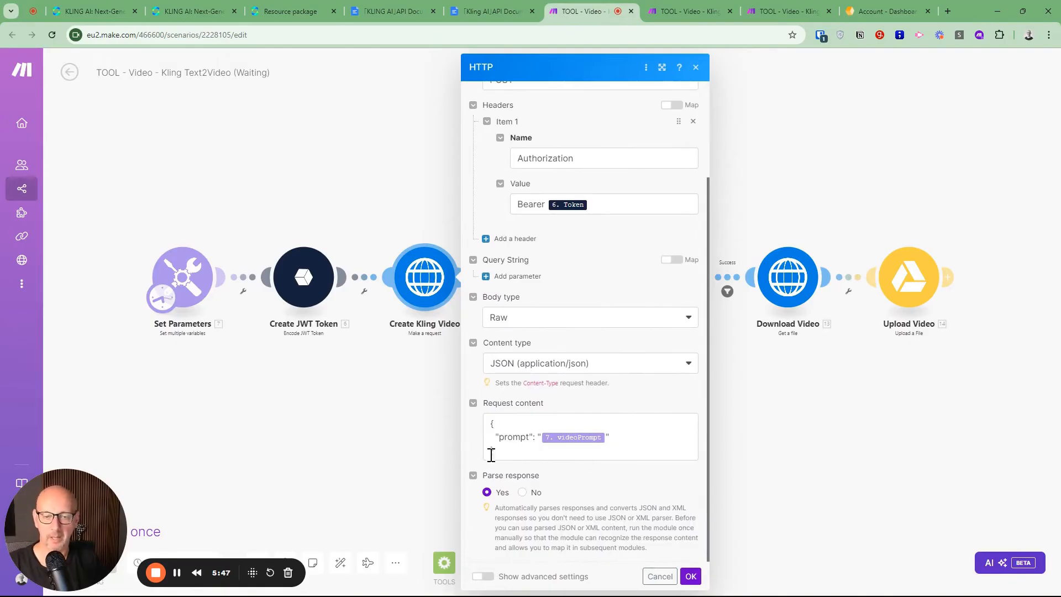
pyautogui.click(691, 577)
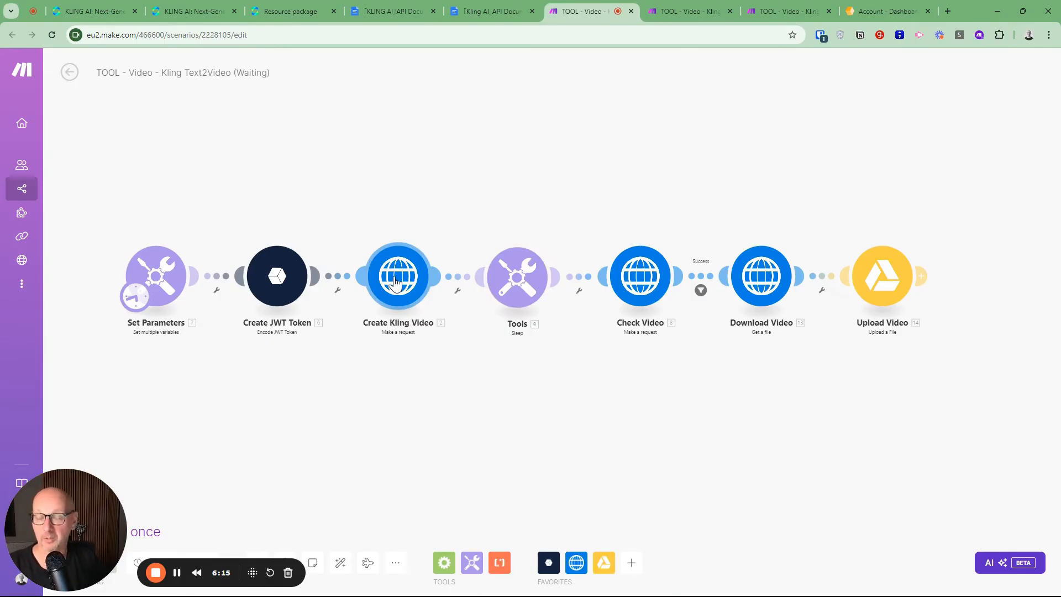
# Check the delay of the Sleep module without changing it, and inspect the request URL of the Check Video module
pyautogui.click(521, 288)
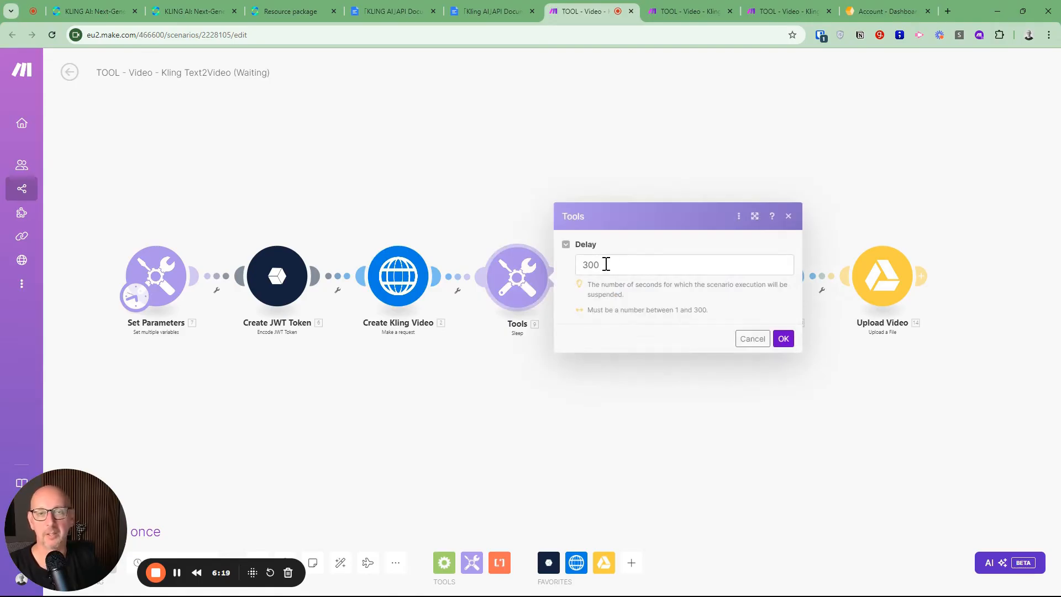
pyautogui.click(754, 342)
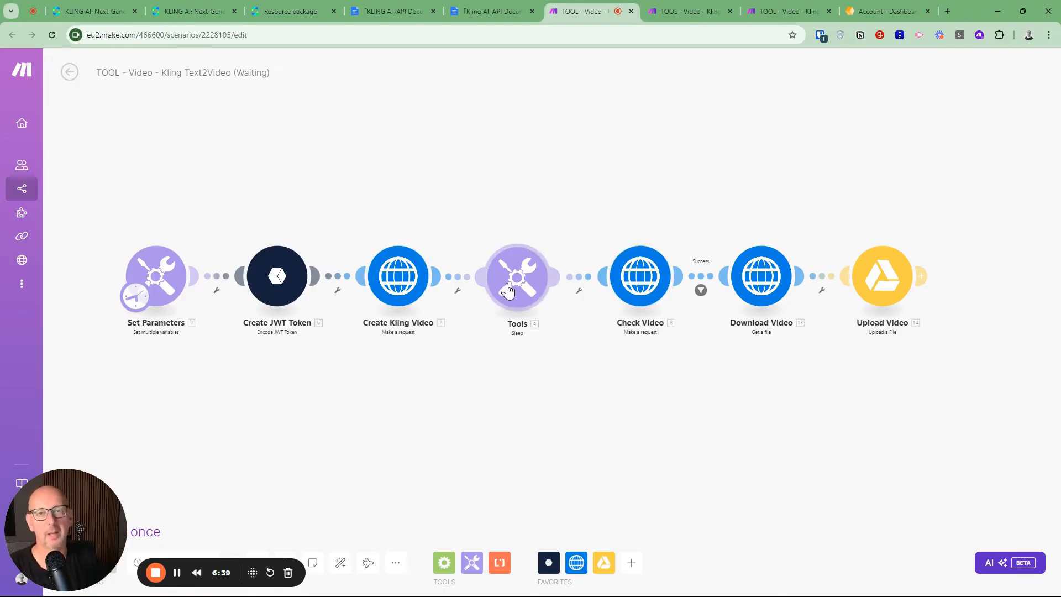
pyautogui.click(644, 279)
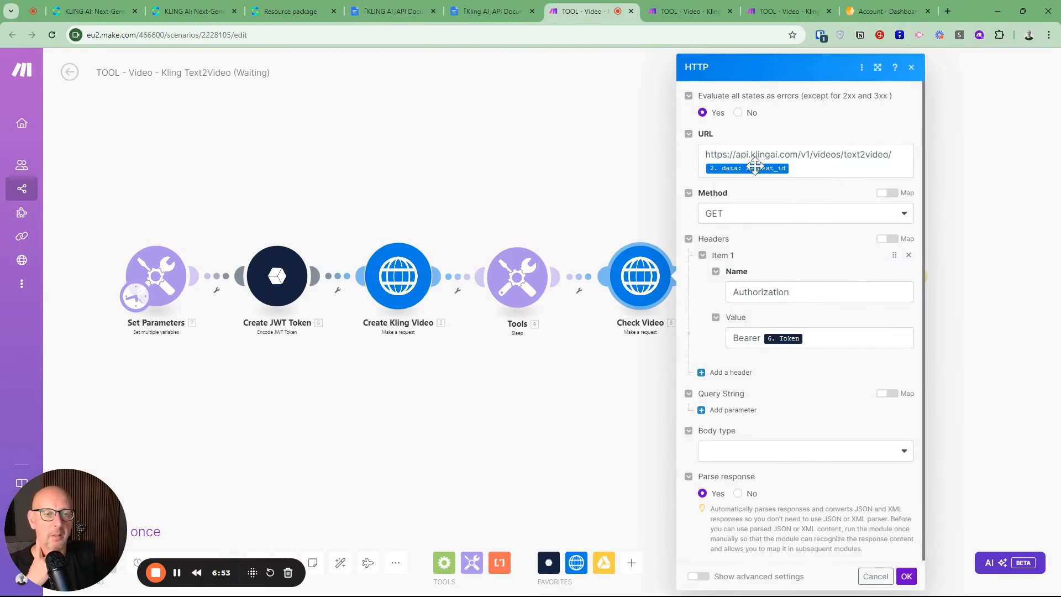
pyautogui.moveTo(750, 168)
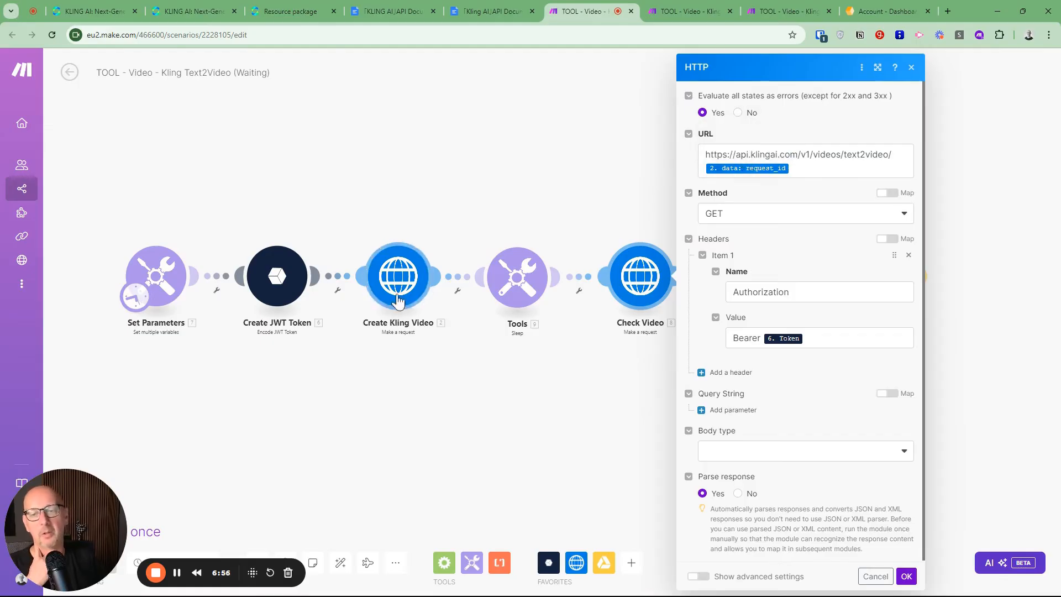
# Switch to the API documentation and find request_id in the Response Body of the Text to Video Create Task section
pyautogui.click(476, 10)
pyautogui.scroll(-15, 475, 211)
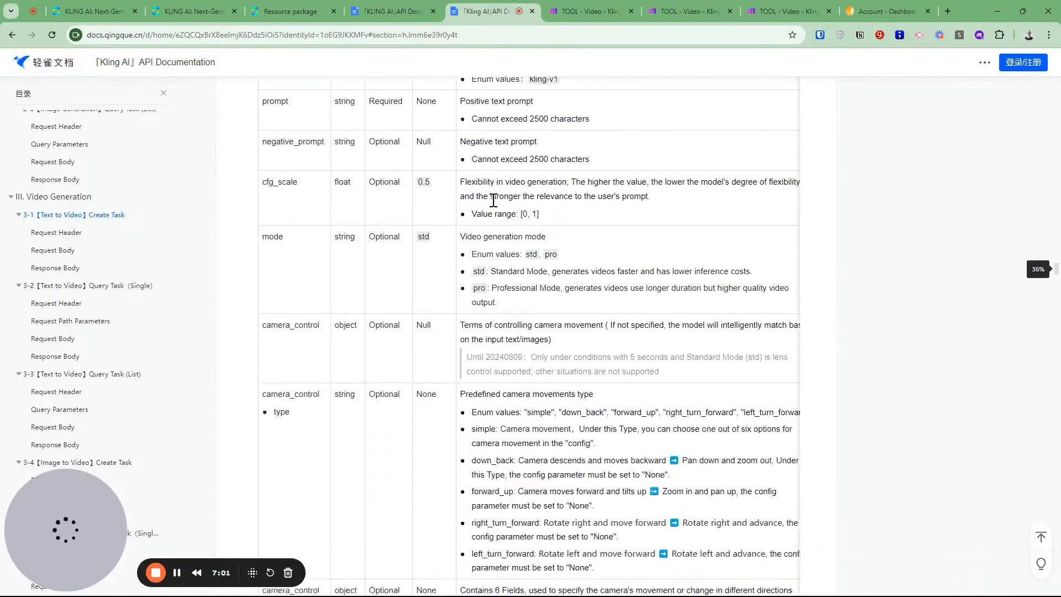
pyautogui.scroll(-7, 495, 200)
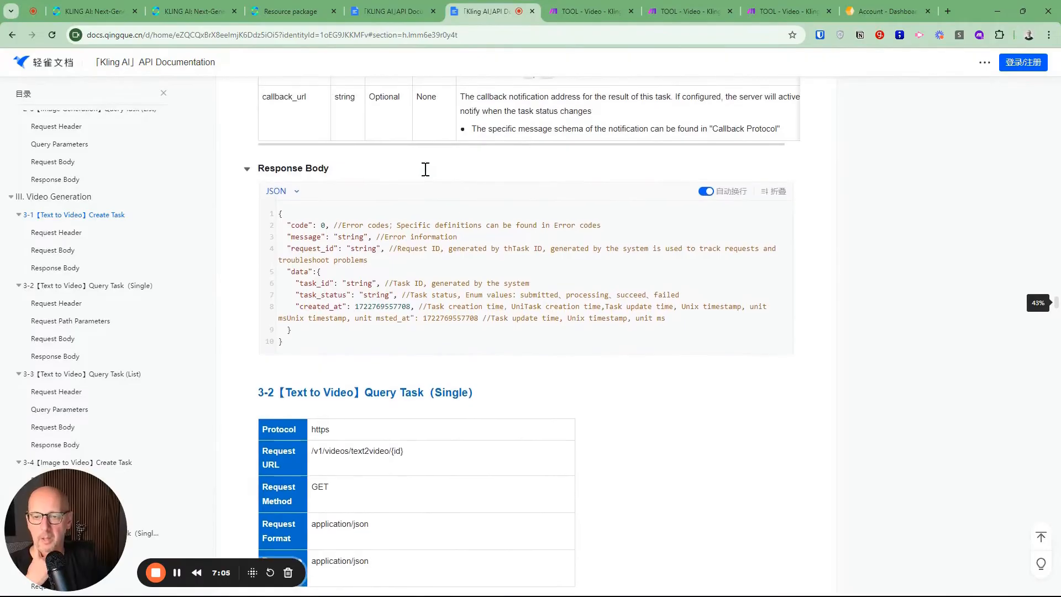
pyautogui.moveTo(286, 248); pyautogui.dragTo(392, 251)
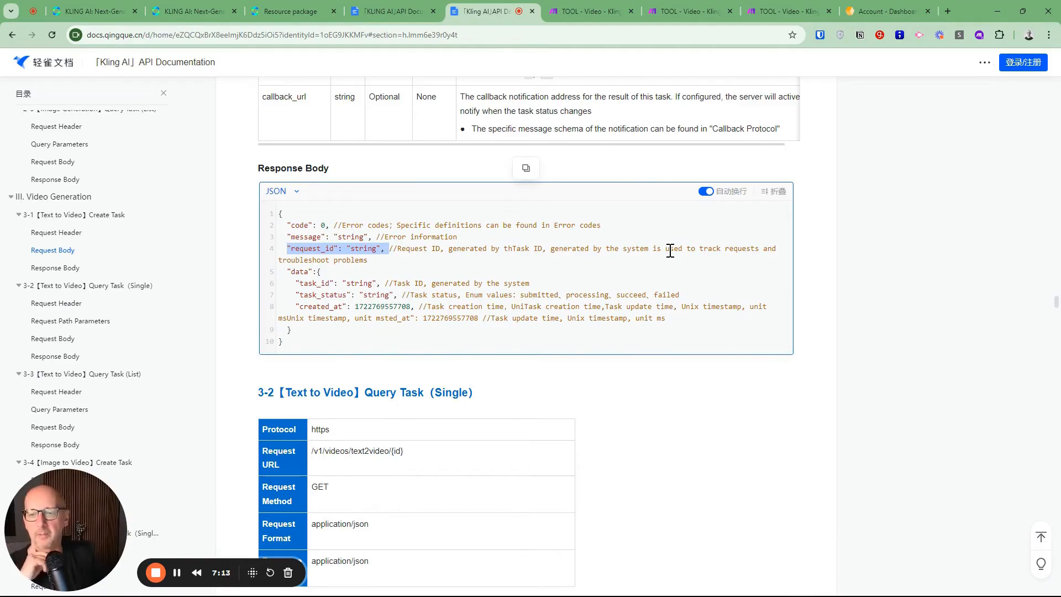
# Examine the request URL with its {id} placeholder, the header and the path parameters of the Text to Video Query Task (Single) section
pyautogui.scroll(-3, 437, 304)
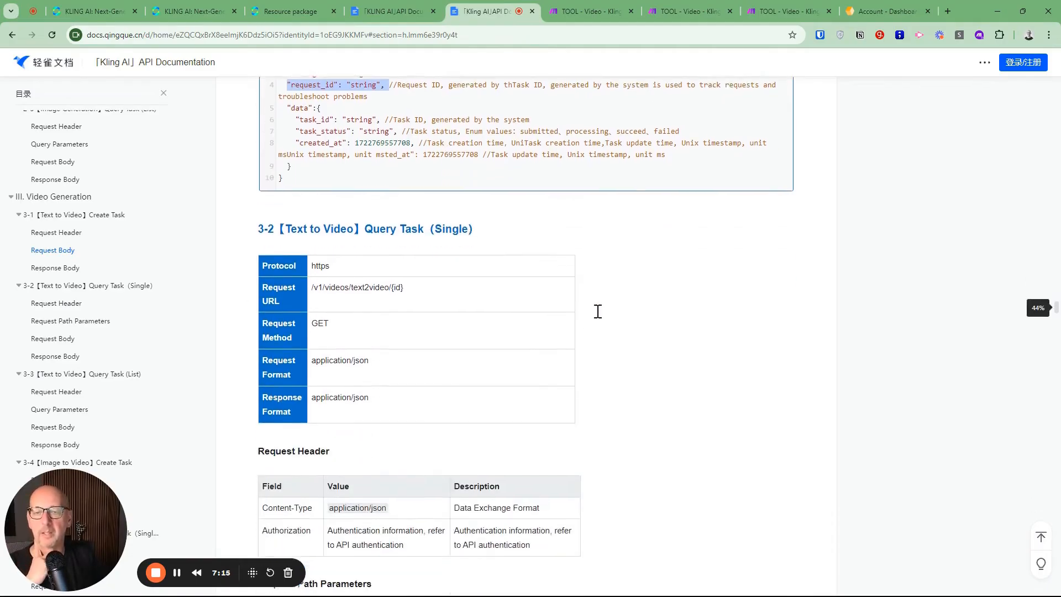
pyautogui.scroll(-2, 598, 312)
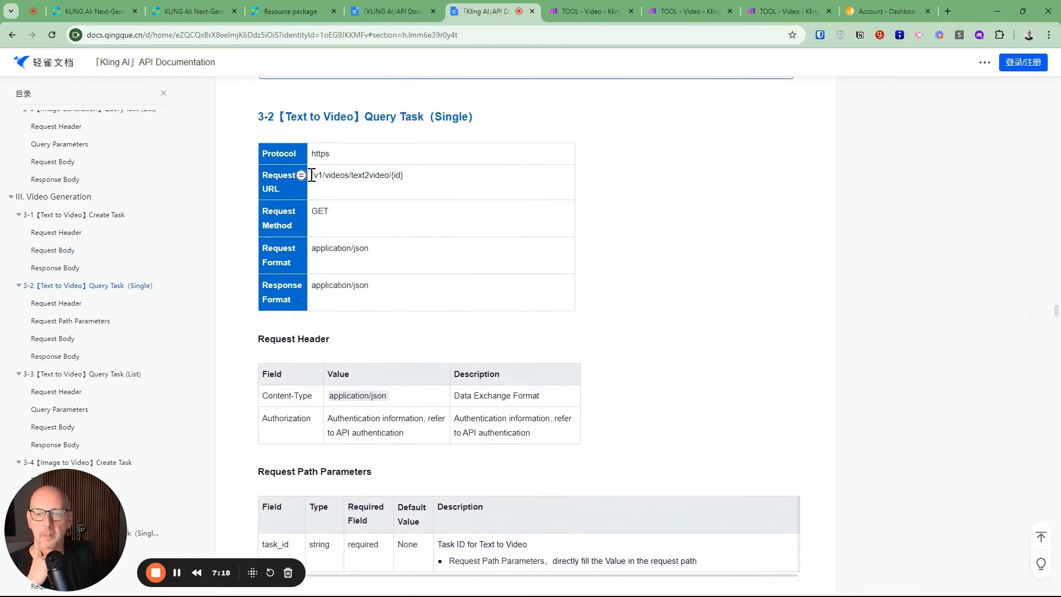
pyautogui.moveTo(390, 175); pyautogui.dragTo(404, 176)
pyautogui.scroll(-3, 514, 189)
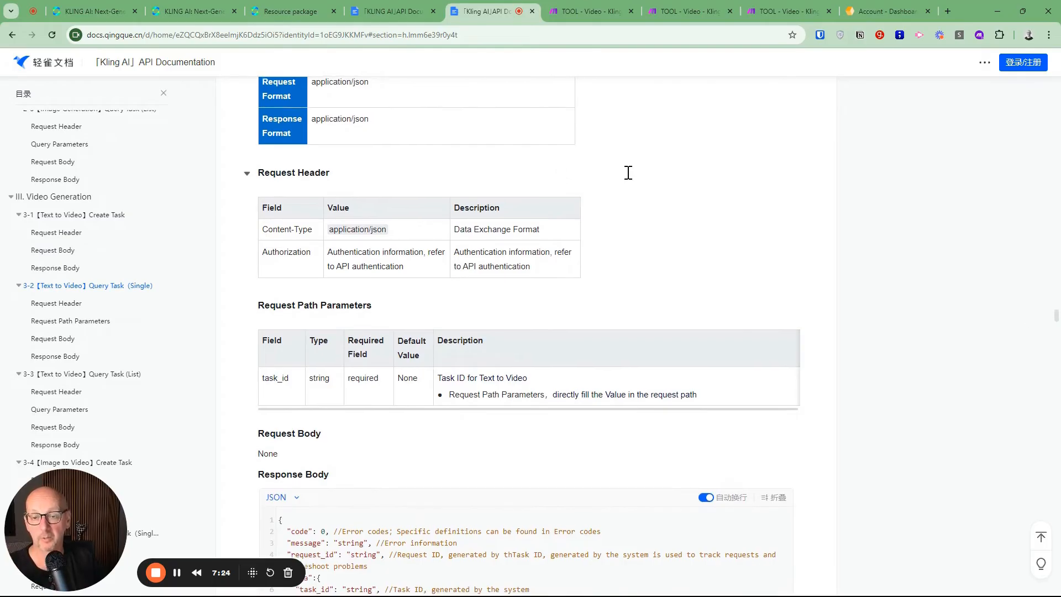
# Examine the task_status values in the Query Task (Single) Response Body, highlighting the whole list and the succeed value
pyautogui.scroll(-5, 622, 172)
pyautogui.scroll(-1, 628, 172)
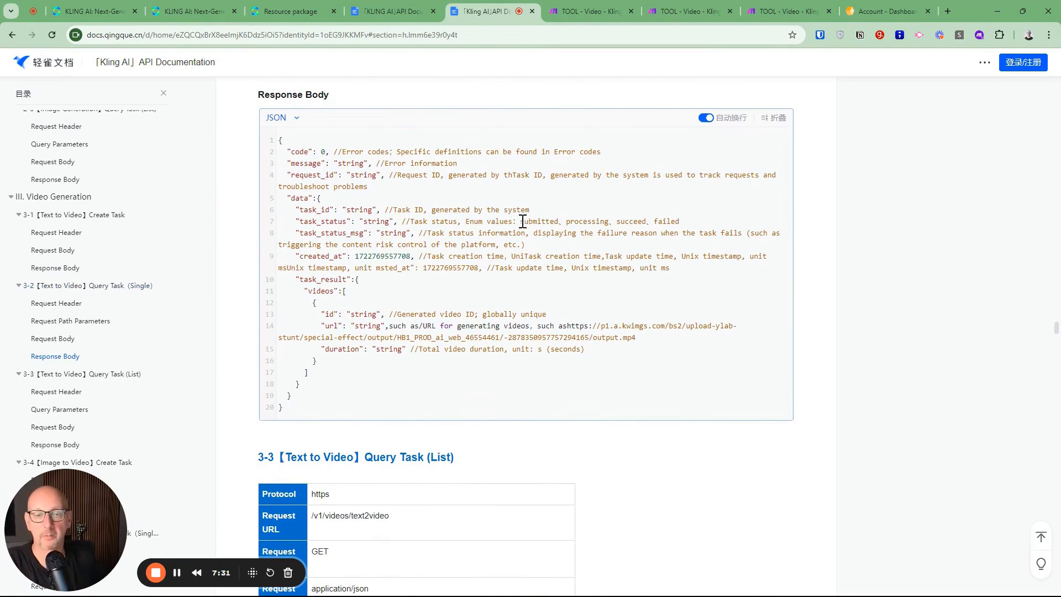
pyautogui.moveTo(520, 221); pyautogui.dragTo(688, 225)
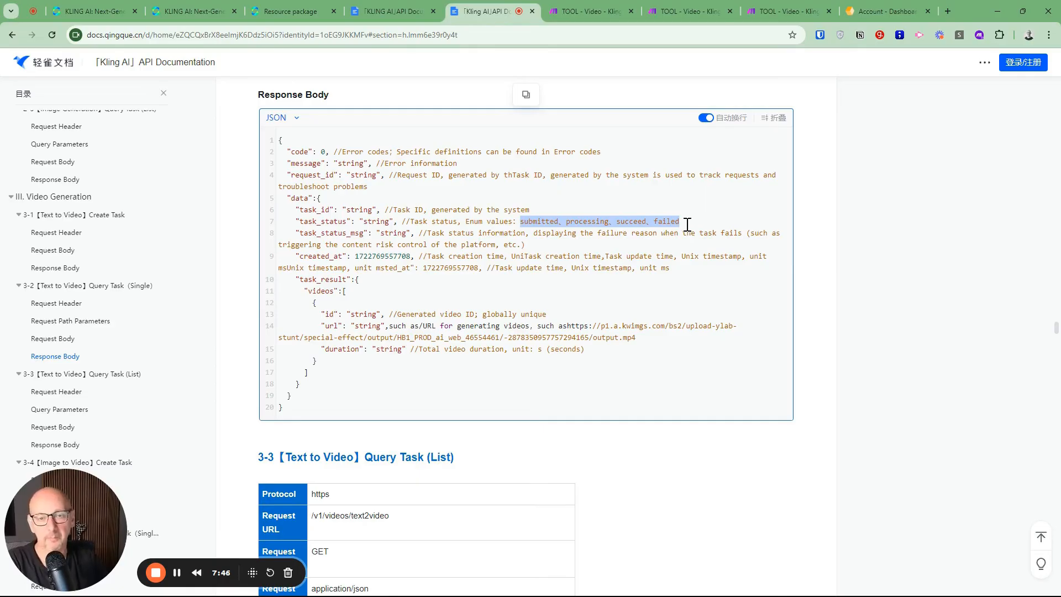
pyautogui.moveTo(617, 222); pyautogui.dragTo(652, 223)
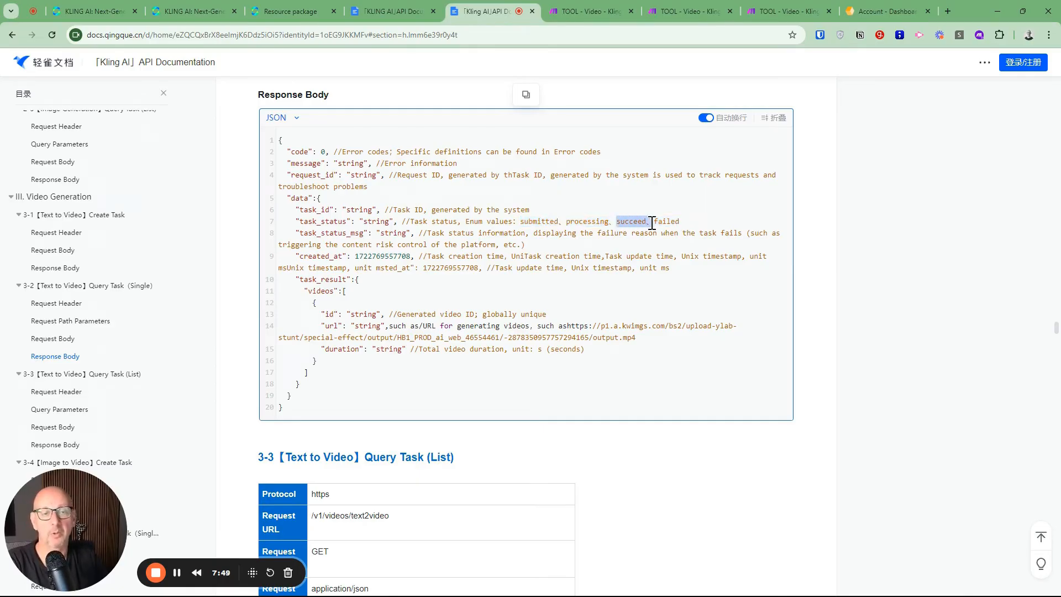
# Switch back to the Make scenario and review the Check Video request settings and the Download Video URL mapping, leaving both as they are
pyautogui.click(590, 8)
pyautogui.click(623, 363)
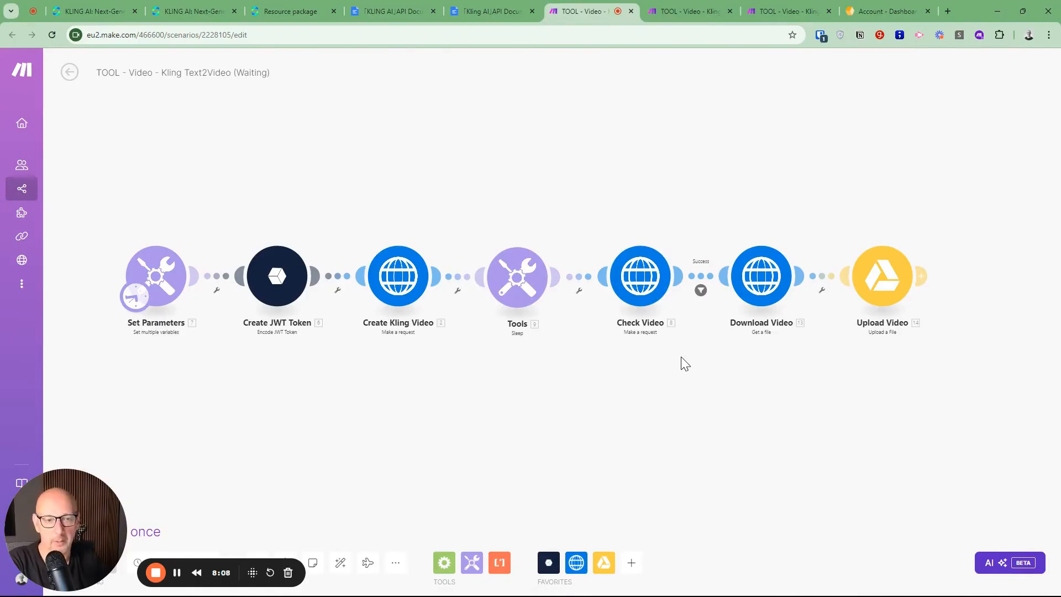
pyautogui.click(646, 281)
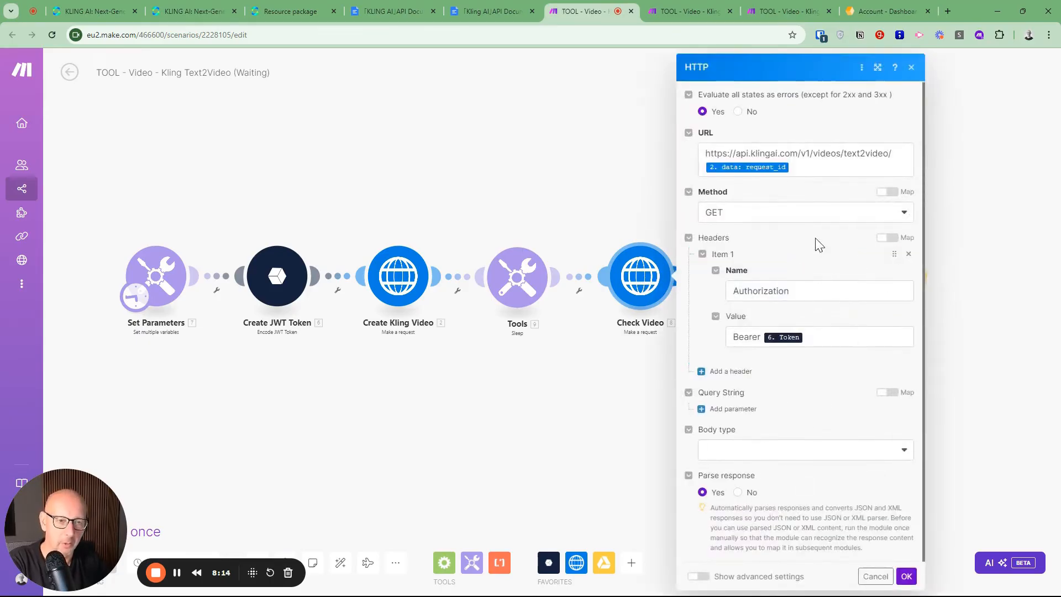
pyautogui.click(880, 577)
pyautogui.click(755, 269)
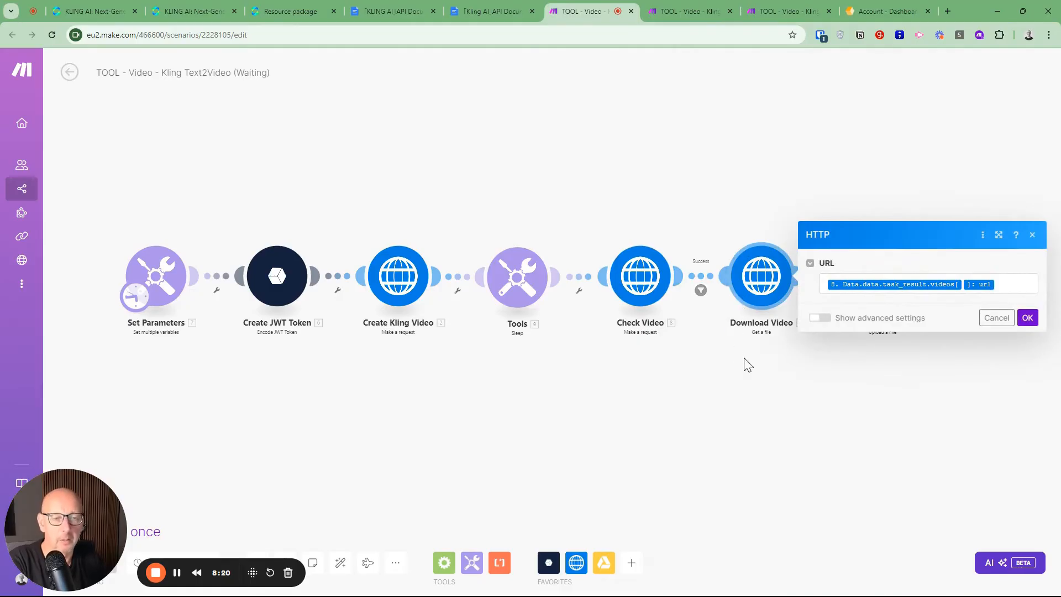
pyautogui.click(998, 319)
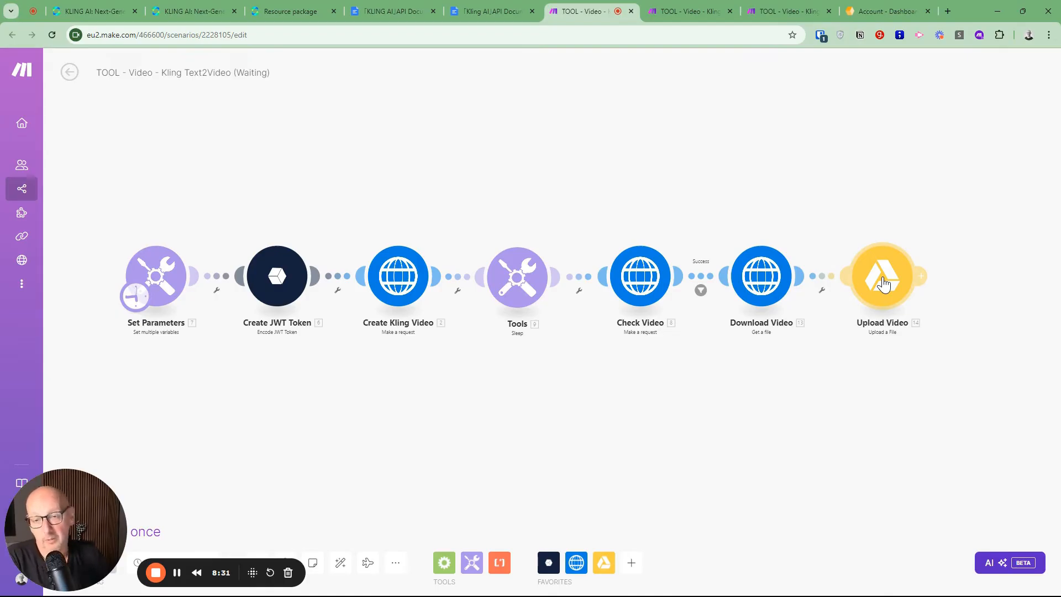
# Switch to the Kling Text2Video - 1/2 scenario and review the Set Parameters variables exp, nbf and videoPrompt without changing them
pyautogui.click(677, 10)
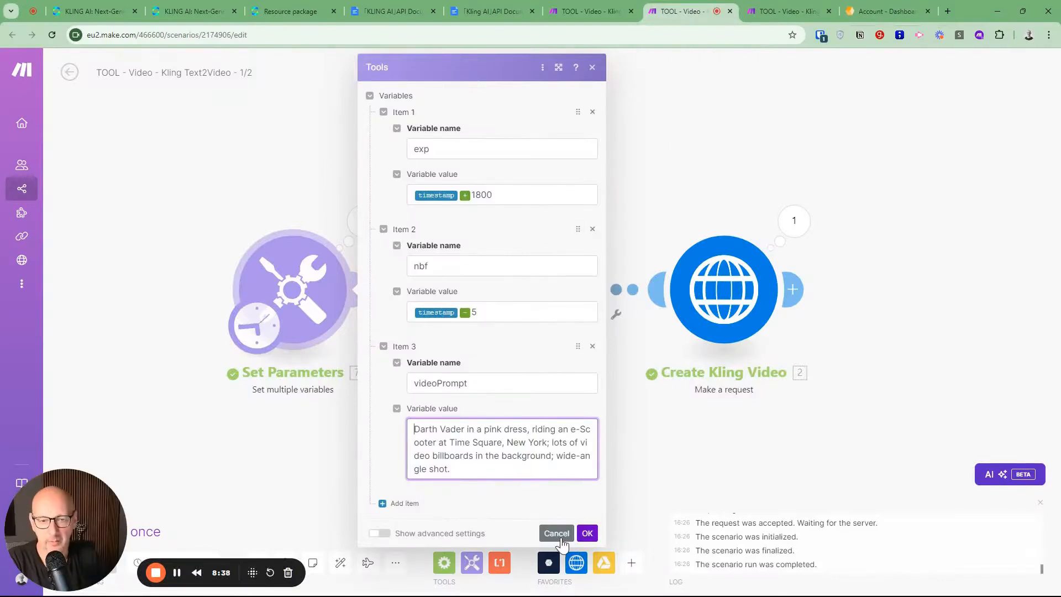
pyautogui.click(557, 533)
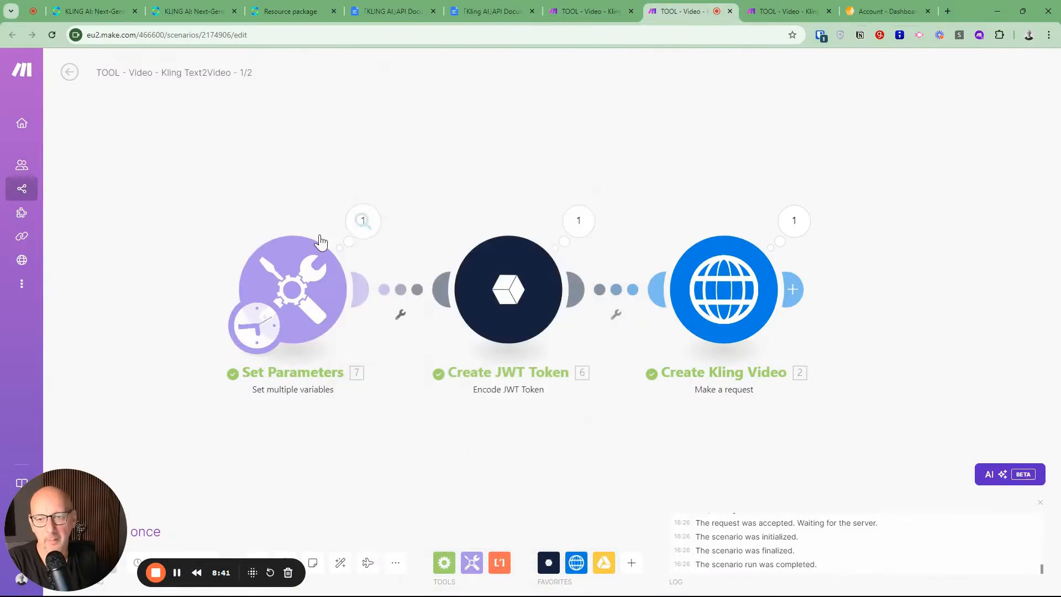
pyautogui.click(312, 288)
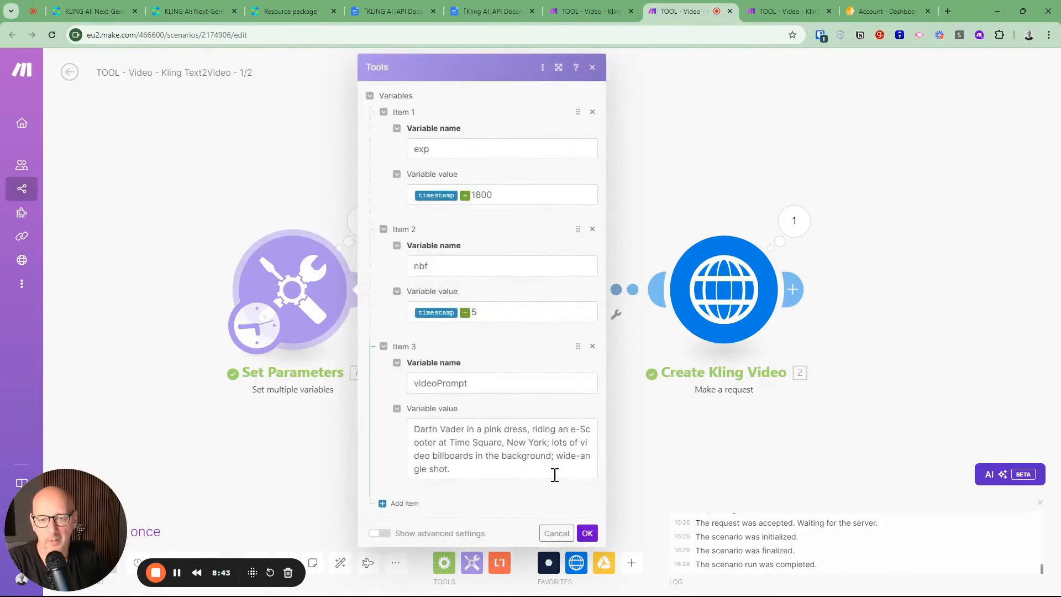
pyautogui.click(562, 537)
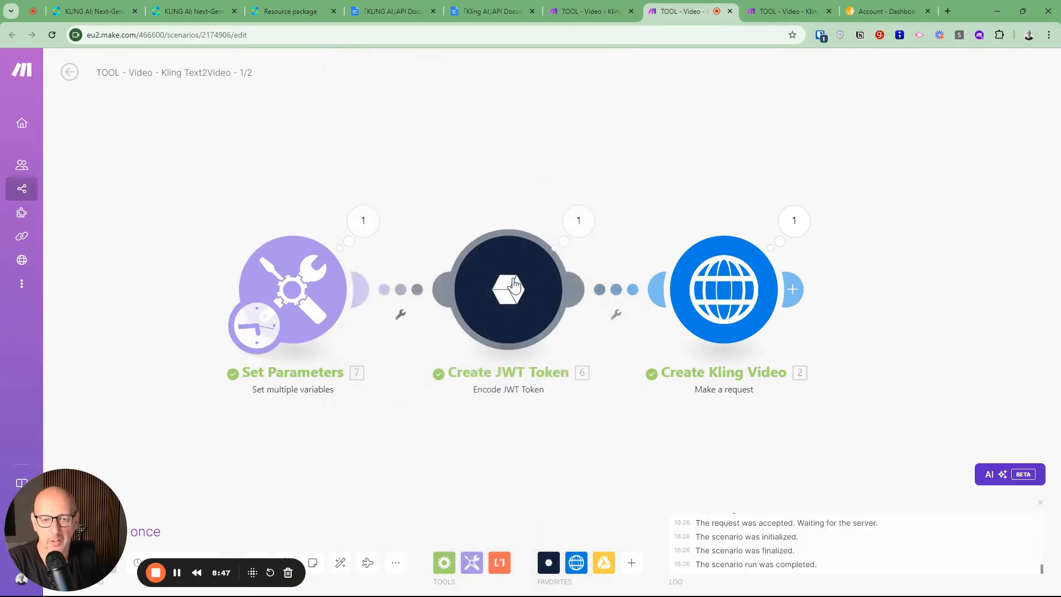
# Compare callback_url in the Create Kling Video request content with its entry in the API documentation, and return to the 1/2 scenario
pyautogui.click(723, 284)
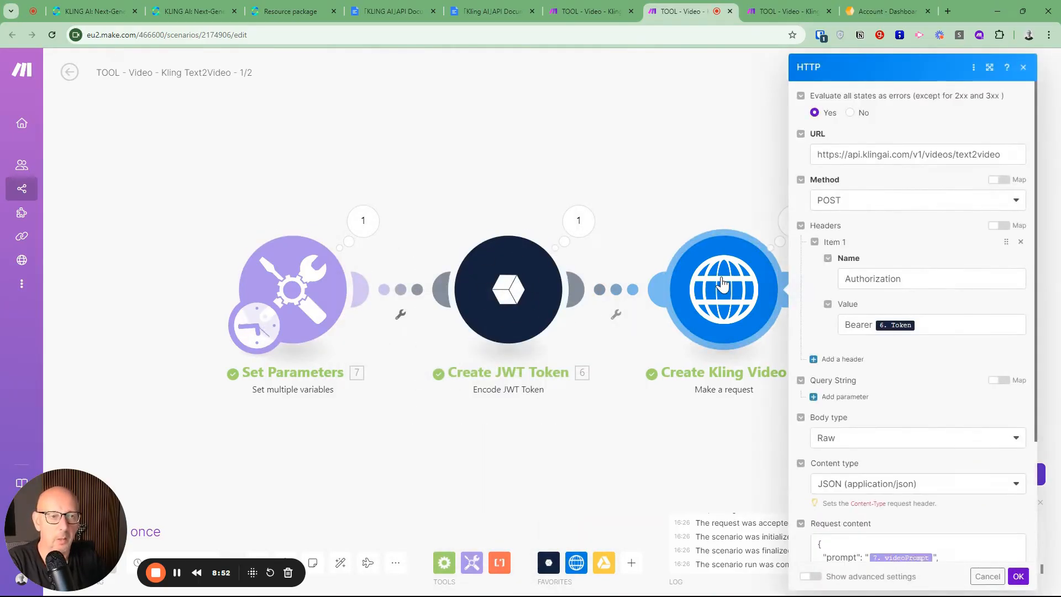
pyautogui.scroll(-3, 920, 277)
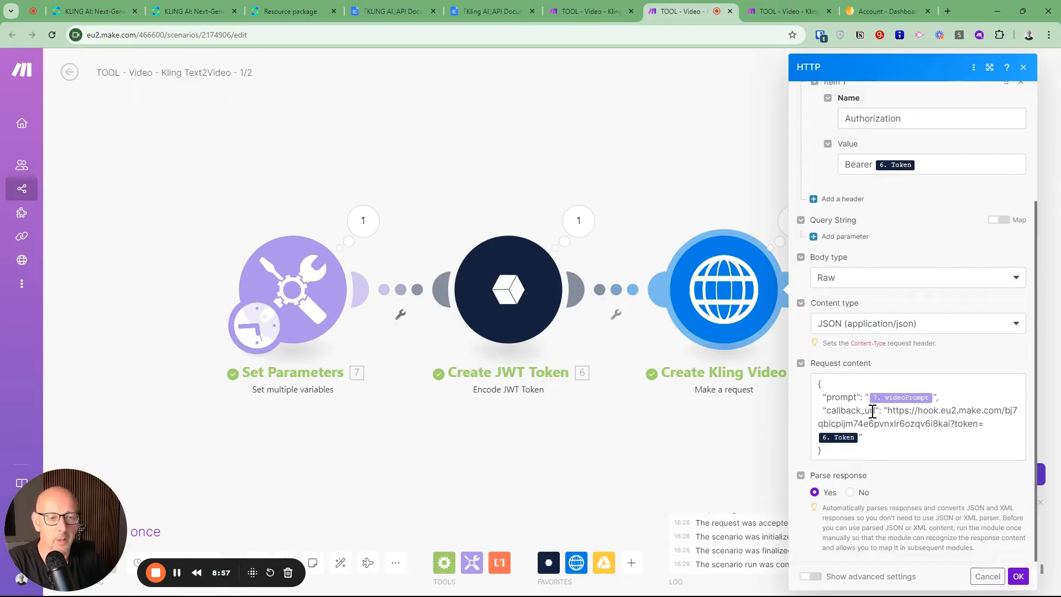
pyautogui.click(475, 10)
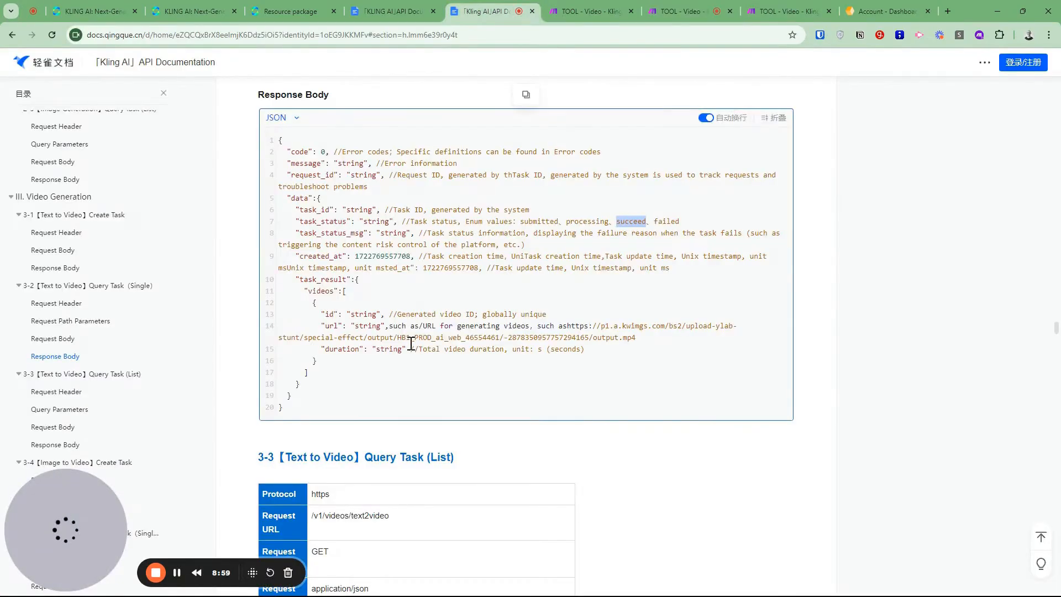
pyautogui.scroll(15, 411, 344)
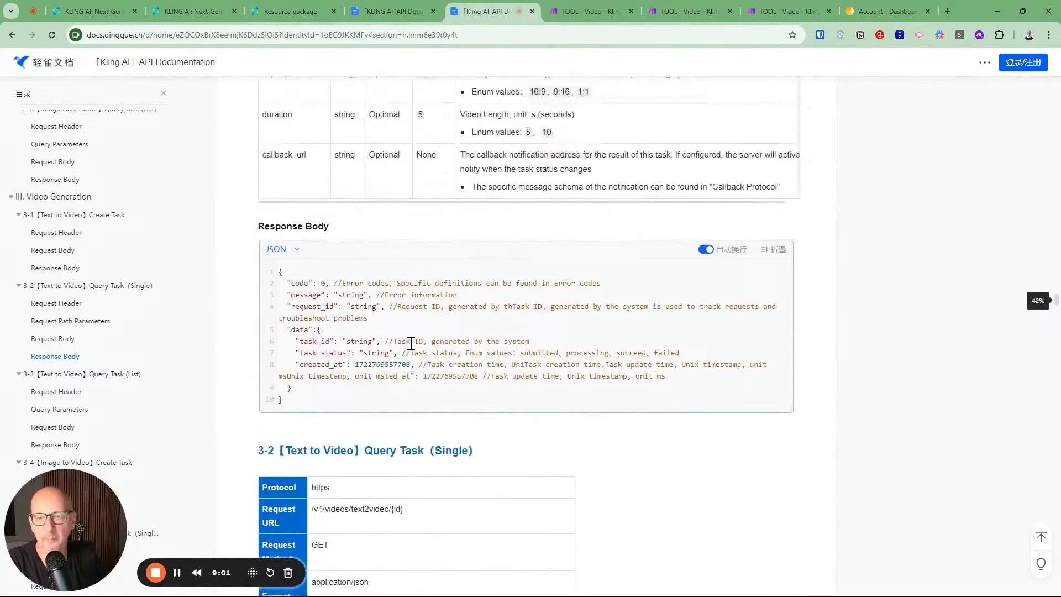
pyautogui.scroll(6, 411, 344)
pyautogui.scroll(-3, 379, 372)
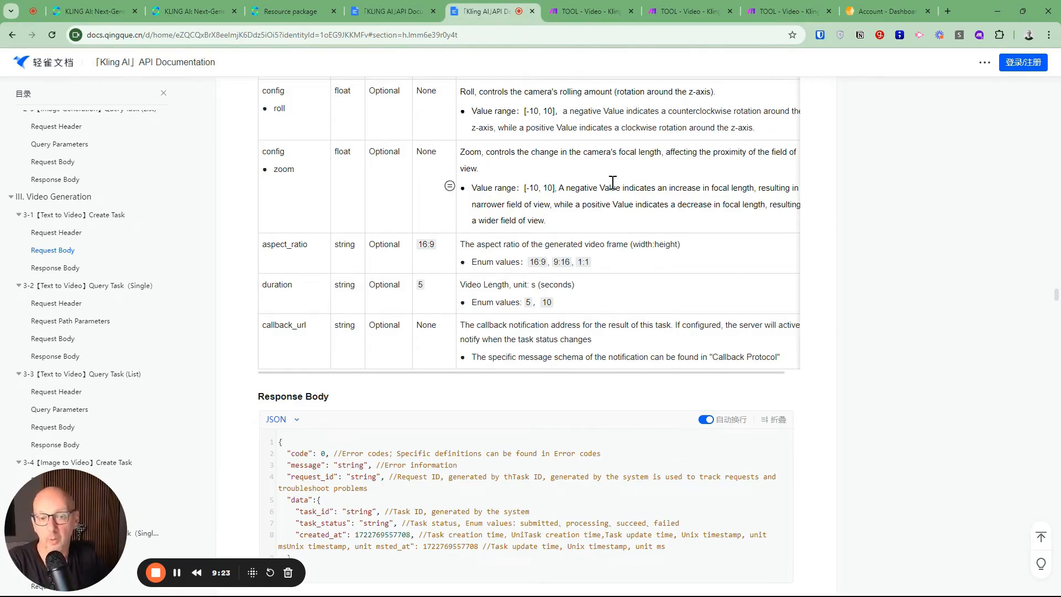
pyautogui.click(573, 9)
pyautogui.click(689, 13)
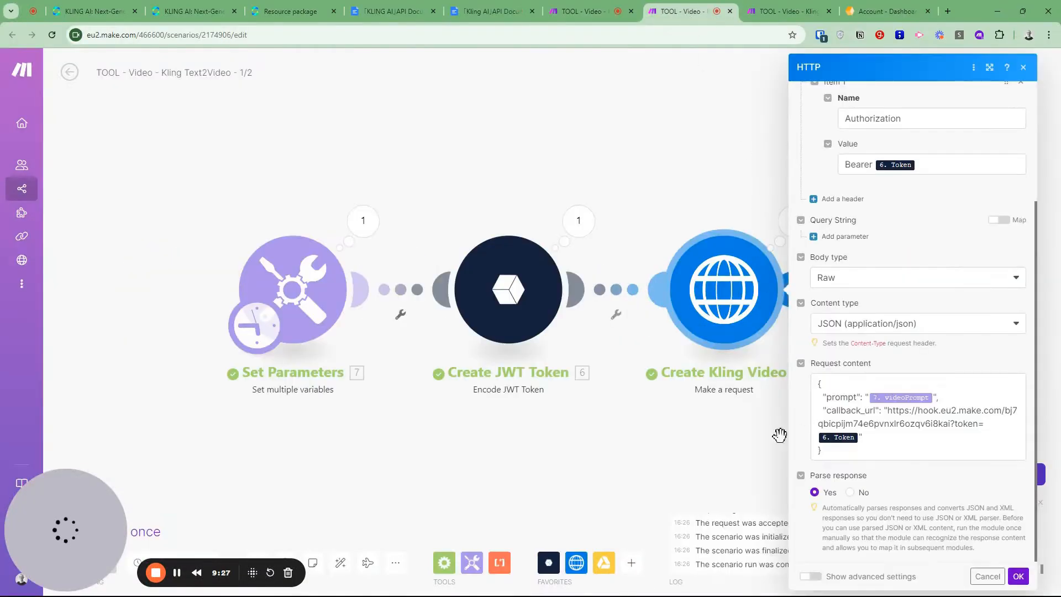
# Examine the webhook address and token parameter of callback_url in the Create Kling Video request content, consulting the 2/2 scenario, and discard any changes
pyautogui.moveTo(823, 410); pyautogui.dragTo(950, 426)
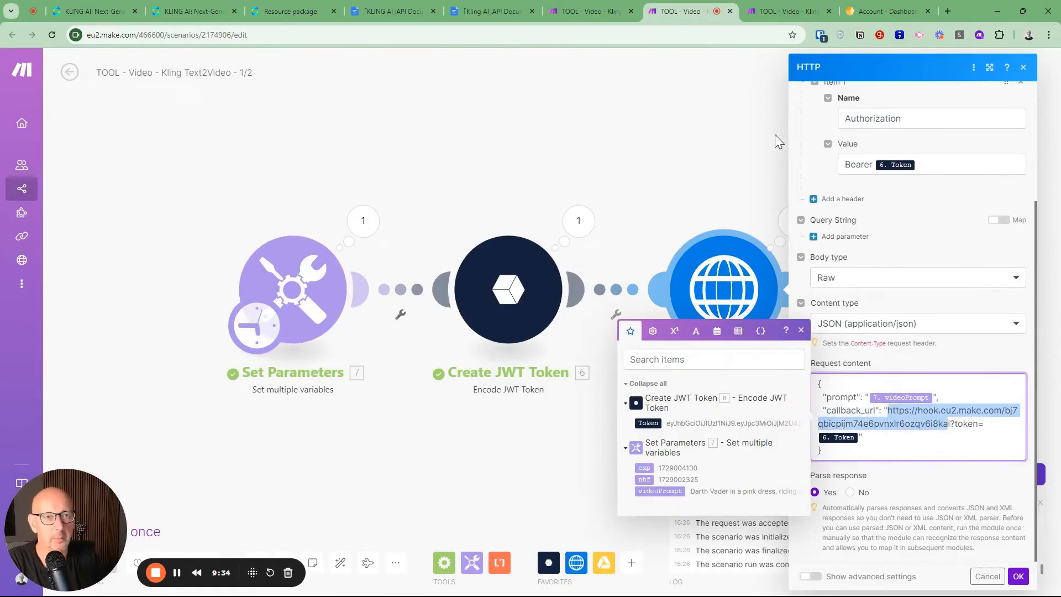
pyautogui.click(775, 11)
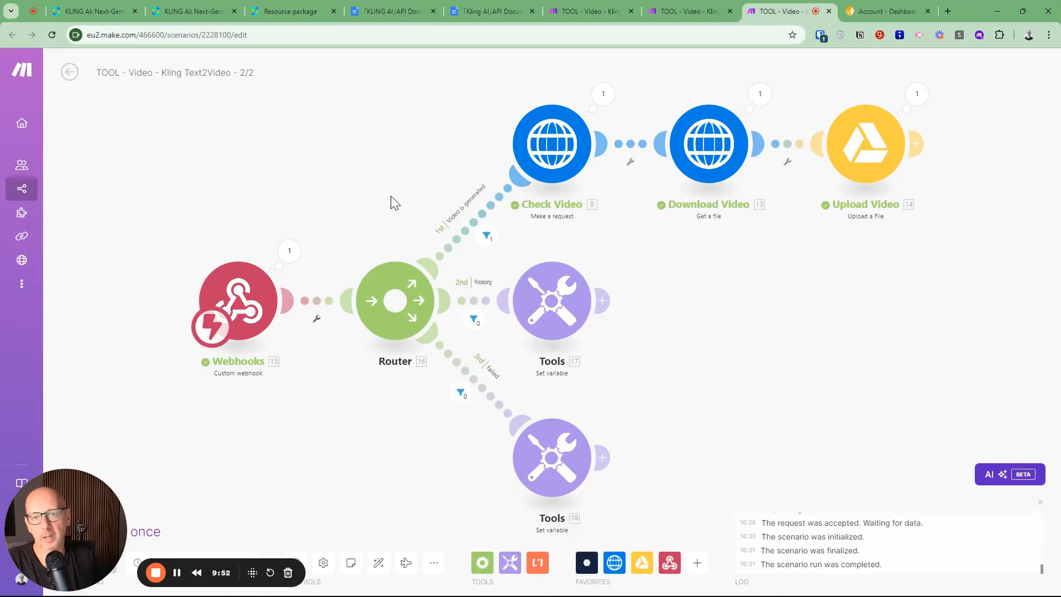
pyautogui.click(689, 12)
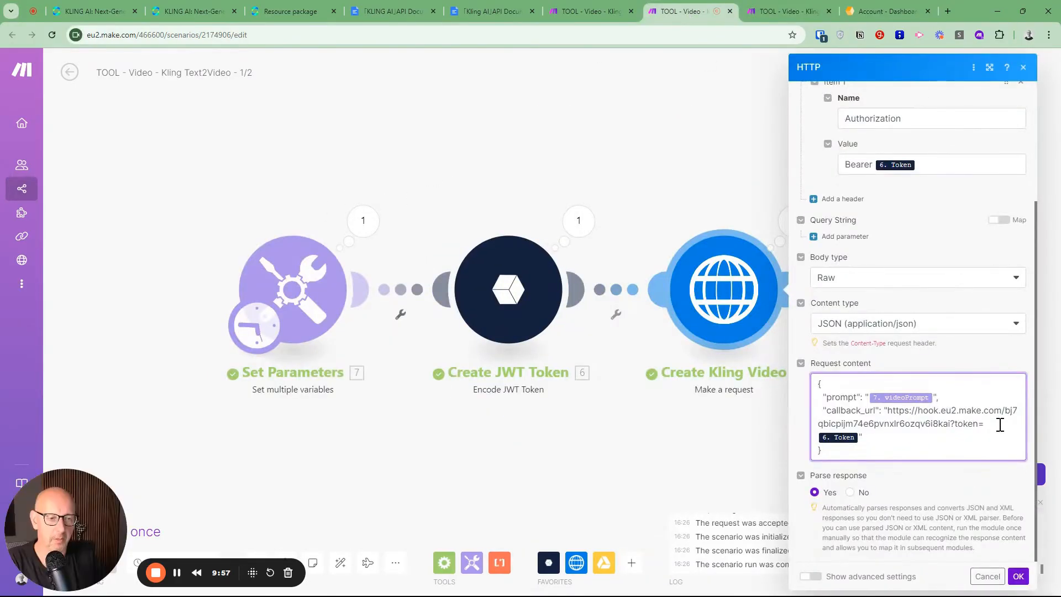
pyautogui.moveTo(890, 413); pyautogui.dragTo(957, 424)
pyautogui.click(950, 424)
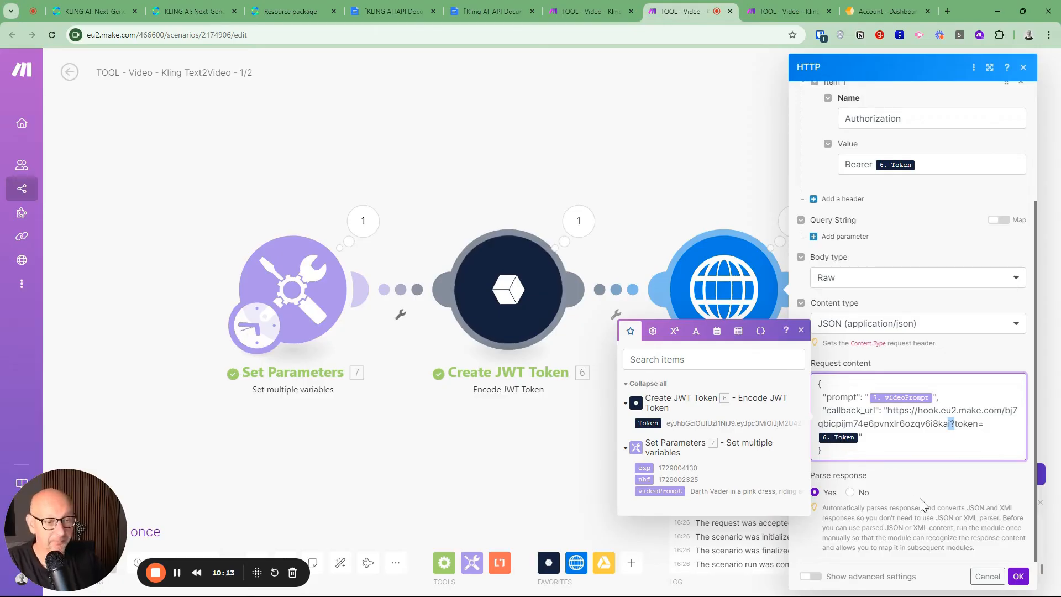
pyautogui.click(988, 577)
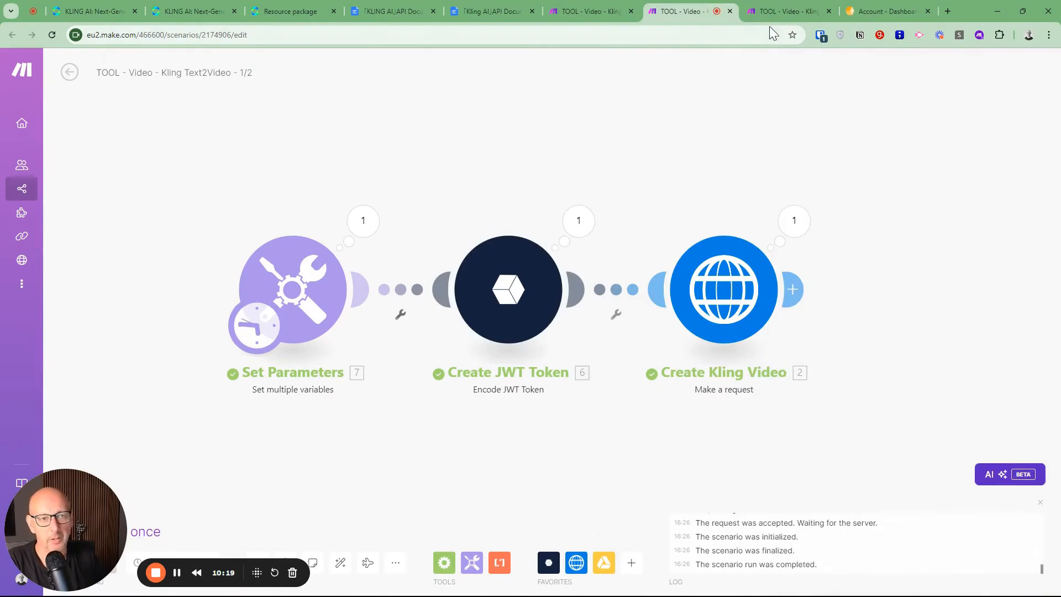
# In the Kling Text2Video - 2/2 scenario, inspect the Webhooks module's output, highlighting task_status and expanding task_result
pyautogui.click(780, 7)
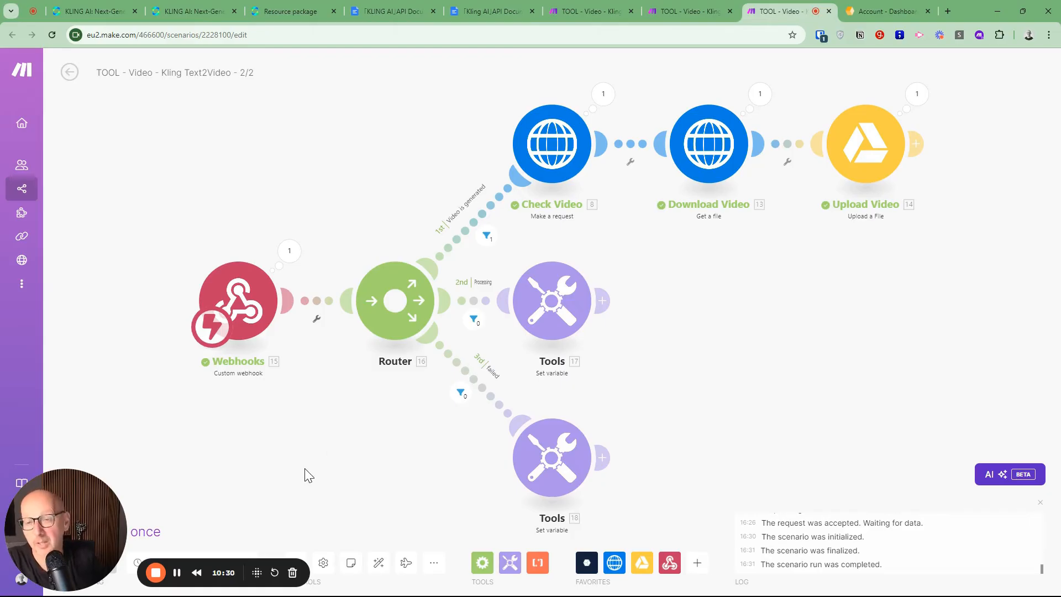
pyautogui.moveTo(283, 291); pyautogui.dragTo(353, 271)
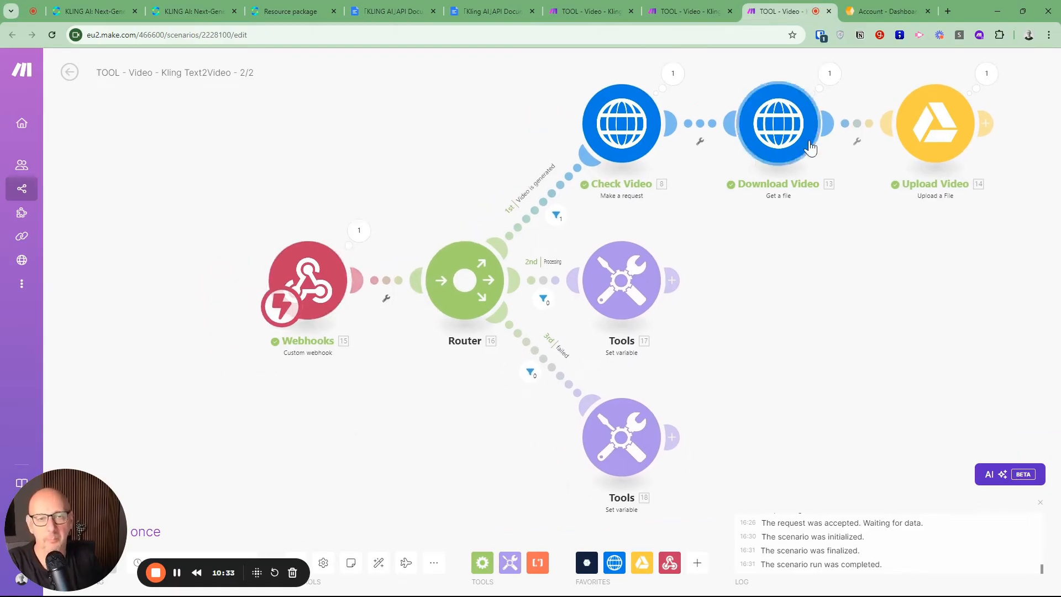
pyautogui.moveTo(399, 155); pyautogui.dragTo(300, 181)
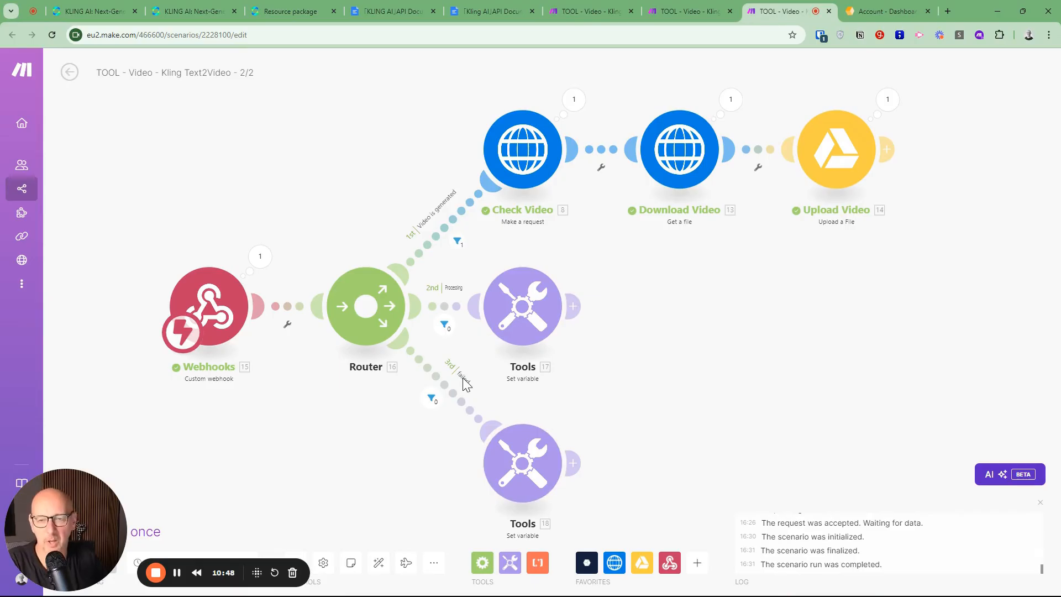
pyautogui.click(262, 264)
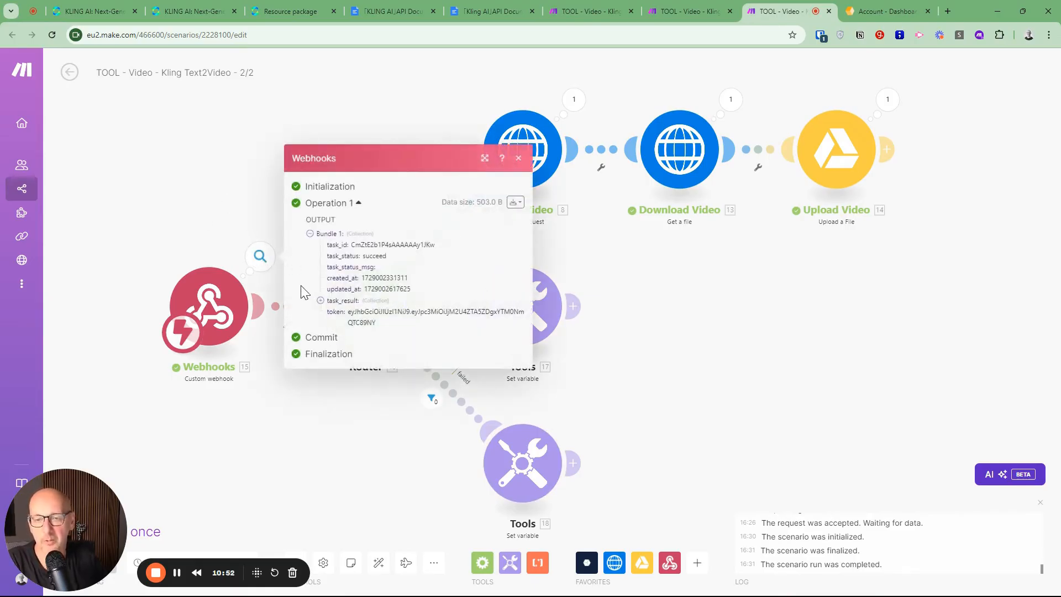
pyautogui.doubleClick(373, 255)
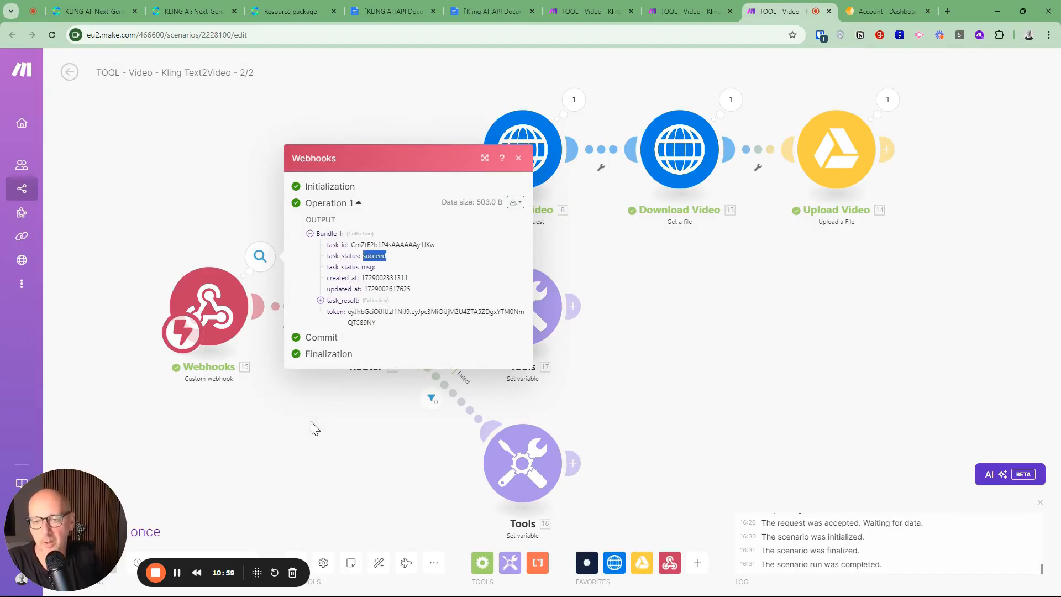
pyautogui.click(320, 300)
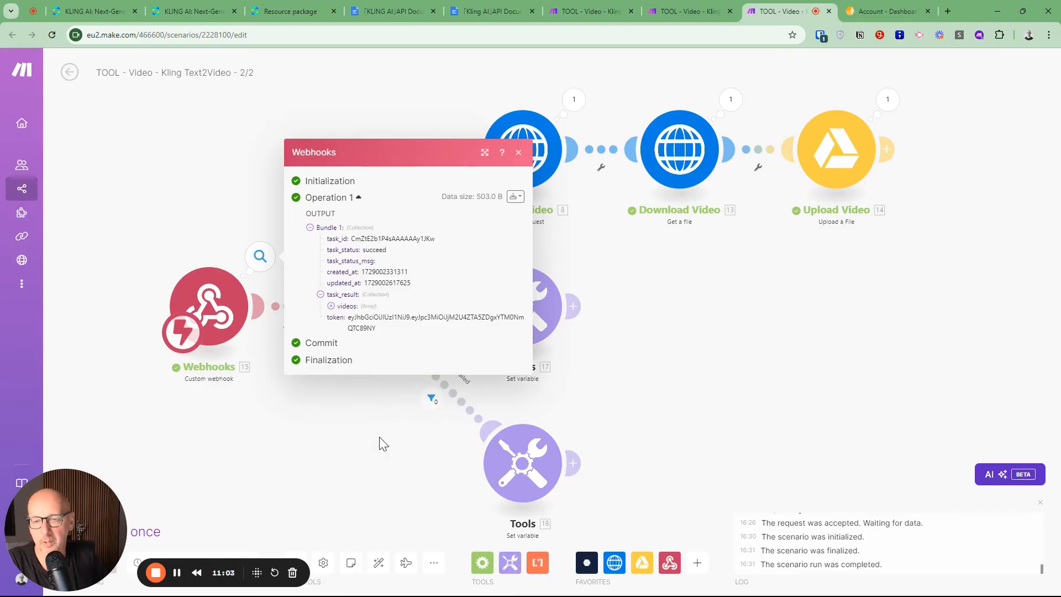
pyautogui.click(354, 425)
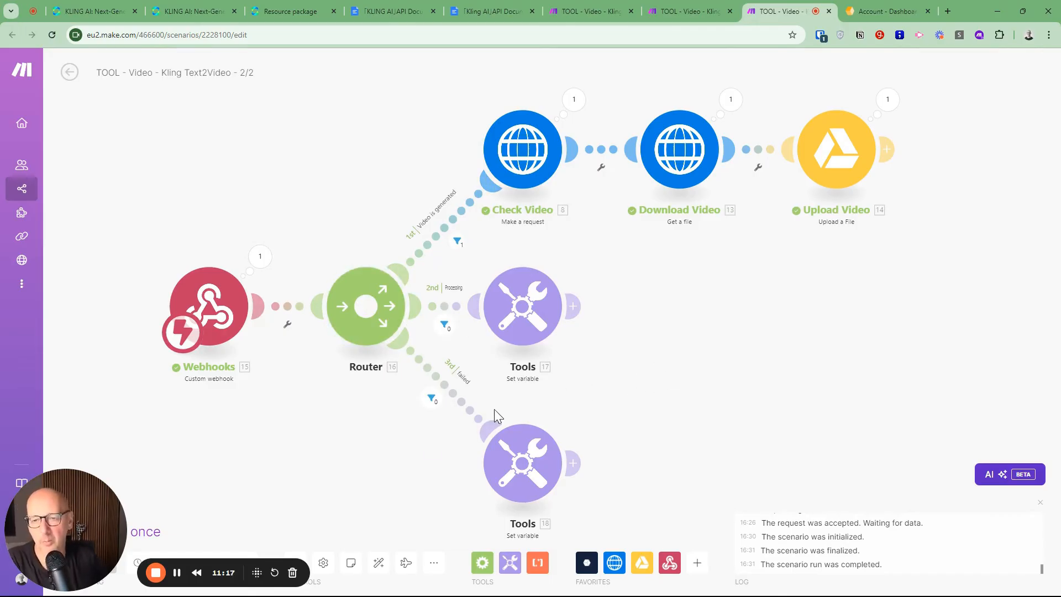
# Review the condition of the Video is generated filter on the Router's first route and close it without changes
pyautogui.moveTo(323, 438); pyautogui.dragTo(351, 438)
pyautogui.moveTo(91, 512); pyautogui.dragTo(64, 381)
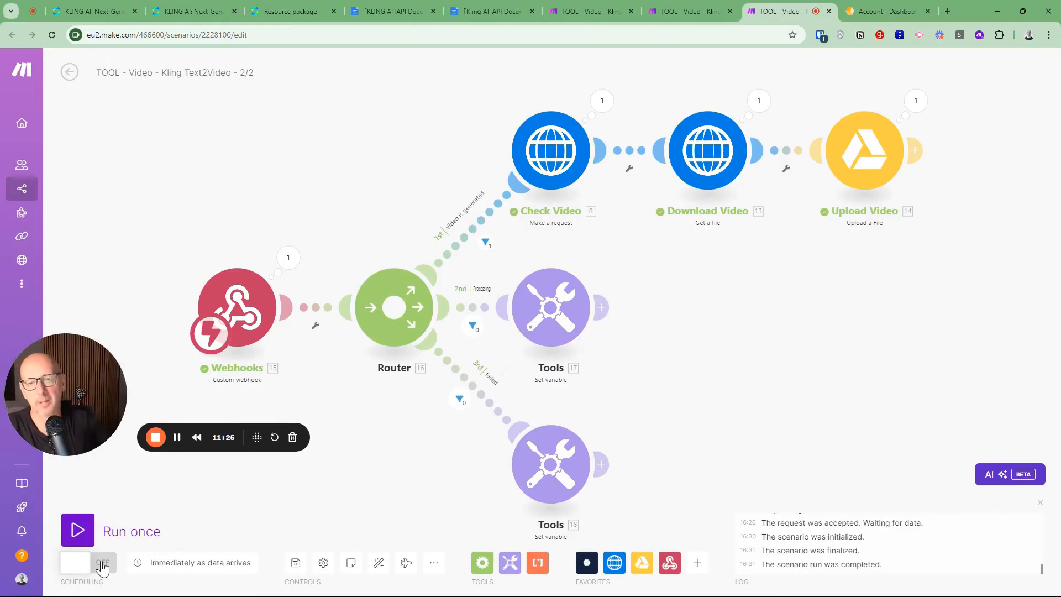
pyautogui.click(485, 241)
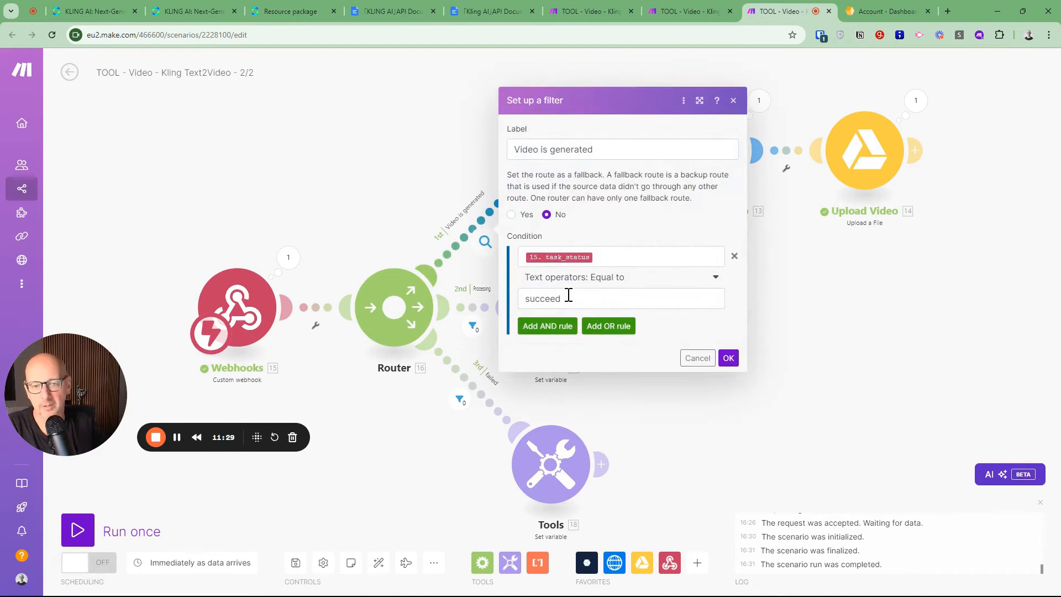
pyautogui.click(681, 359)
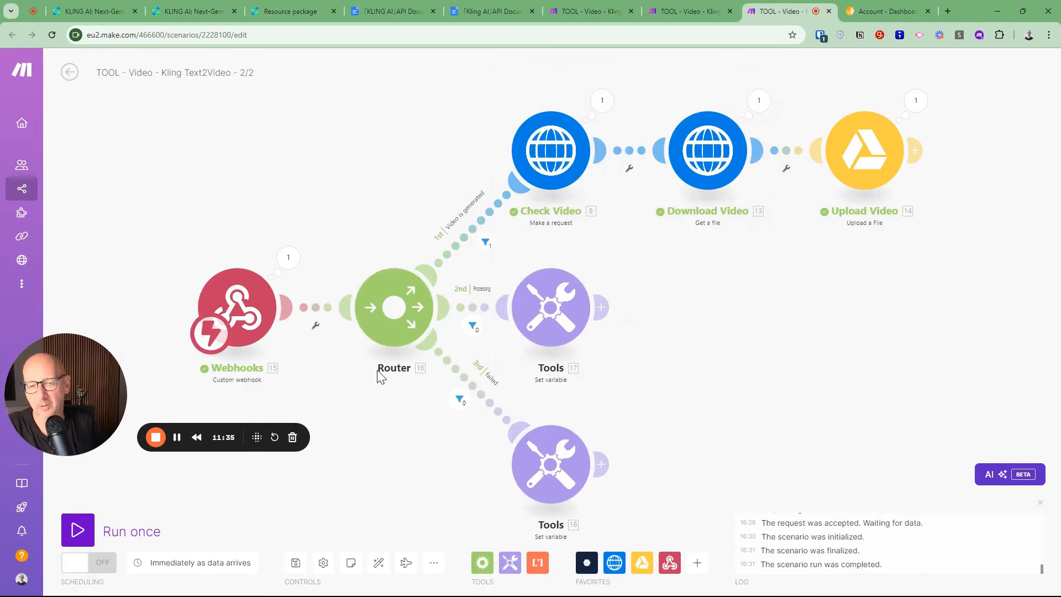
pyautogui.moveTo(356, 205); pyautogui.dragTo(334, 208)
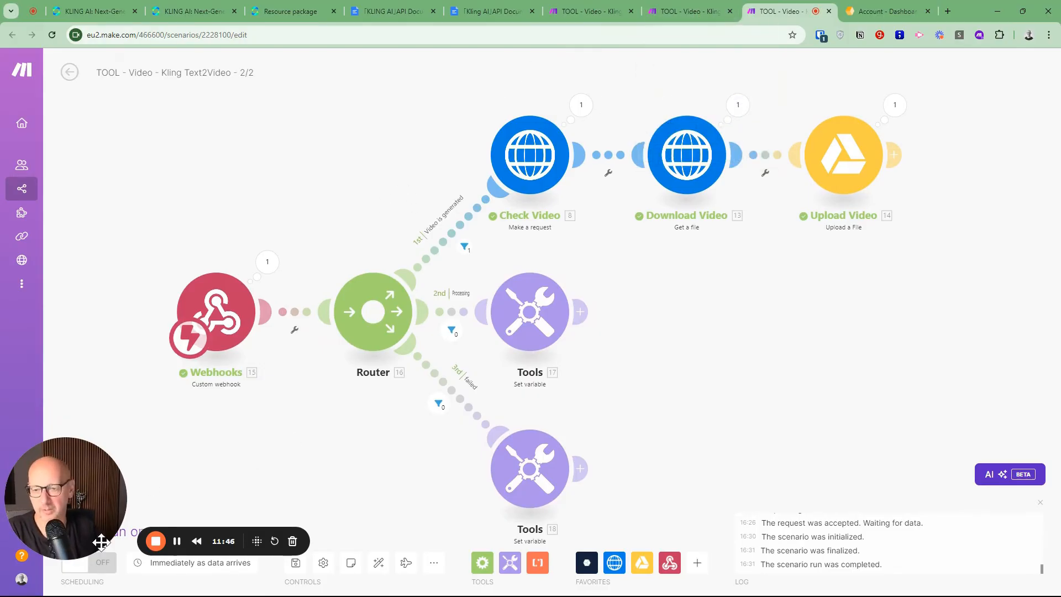
# Run the 2/2 scenario once so its webhook listens for data, and run the Kling Text2Video - 1/2 scenario once
pyautogui.moveTo(76, 502); pyautogui.dragTo(72, 424)
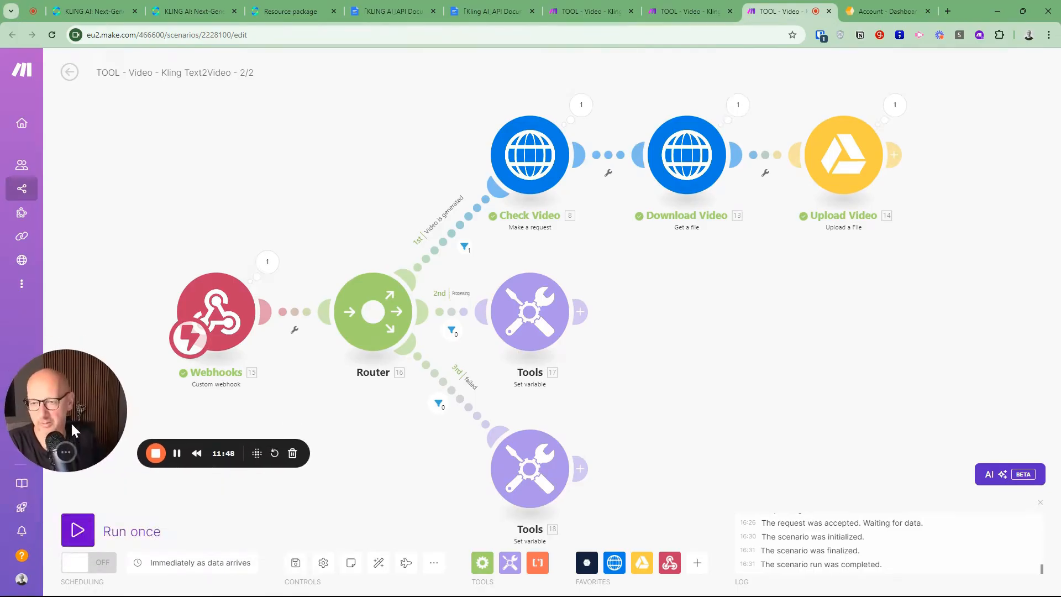
pyautogui.click(77, 531)
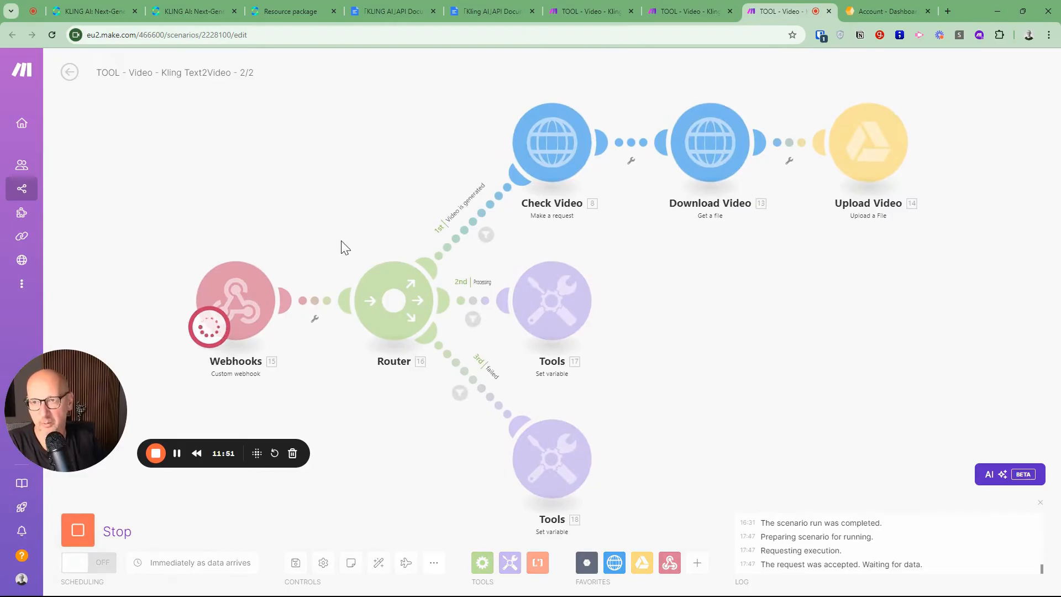
pyautogui.click(705, 12)
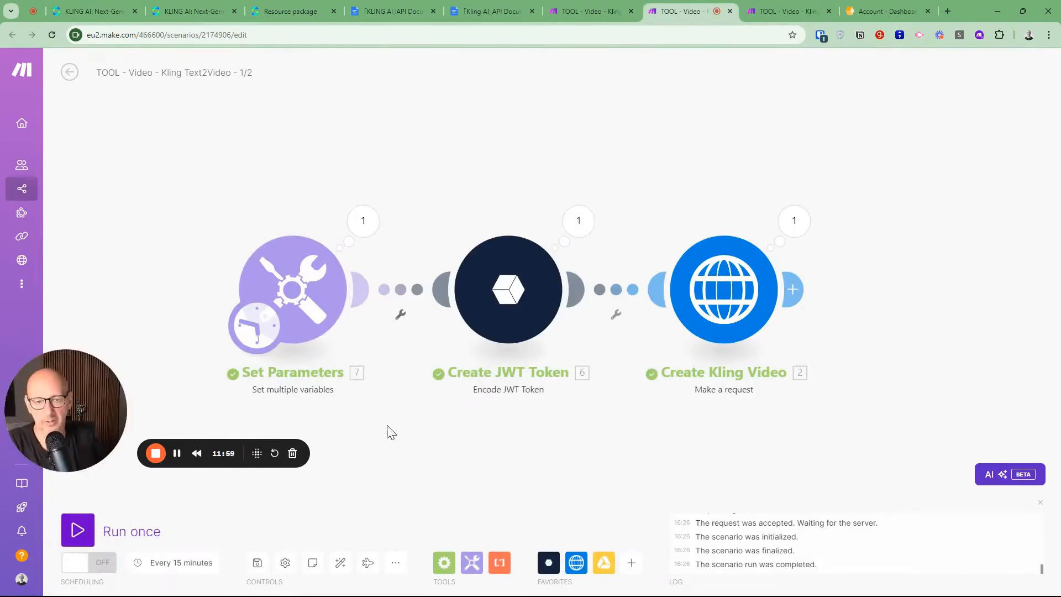
pyautogui.click(77, 530)
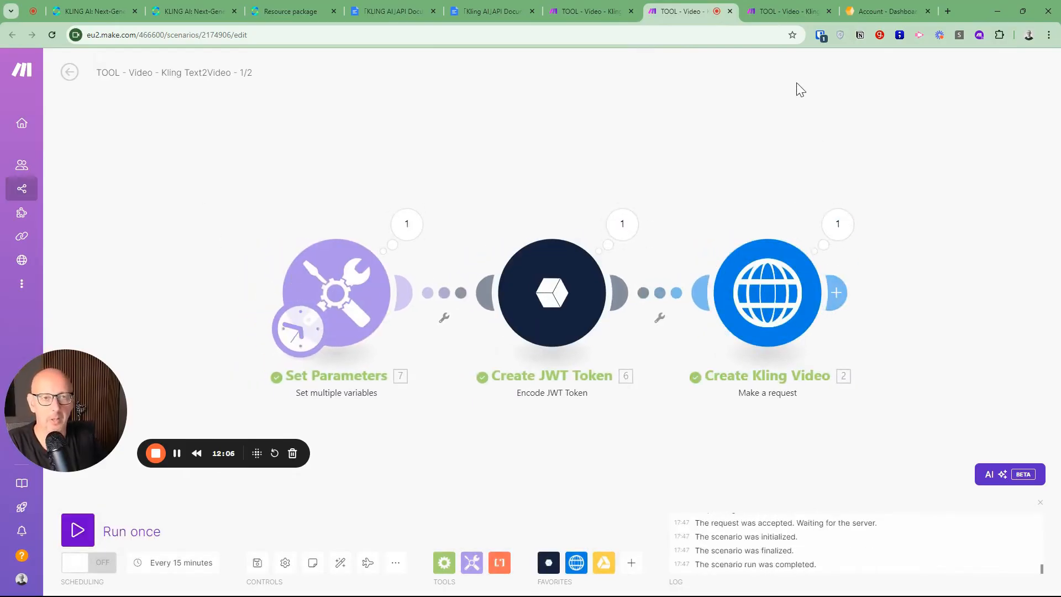
# Return to the 2/2 scenario and check the task_status in the Webhooks output of the latest run
pyautogui.click(786, 9)
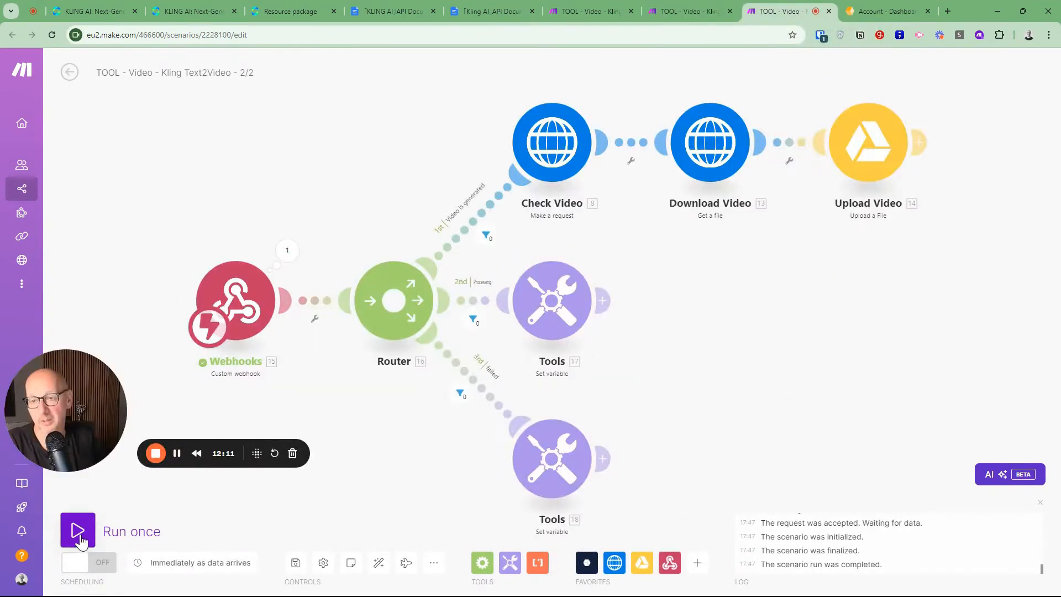
pyautogui.click(286, 252)
pyautogui.doubleClick(408, 256)
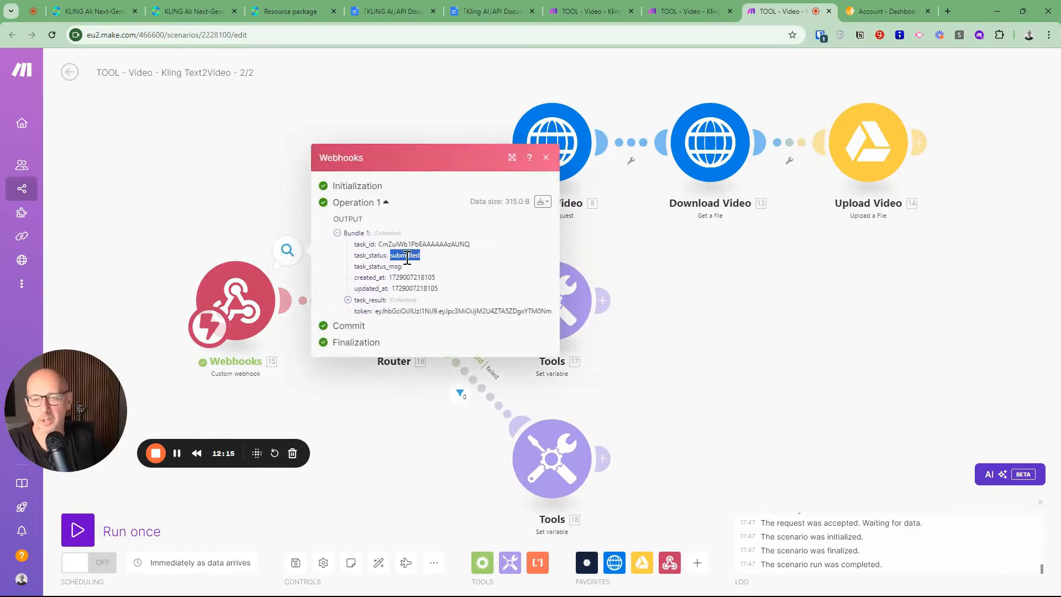
pyautogui.click(404, 440)
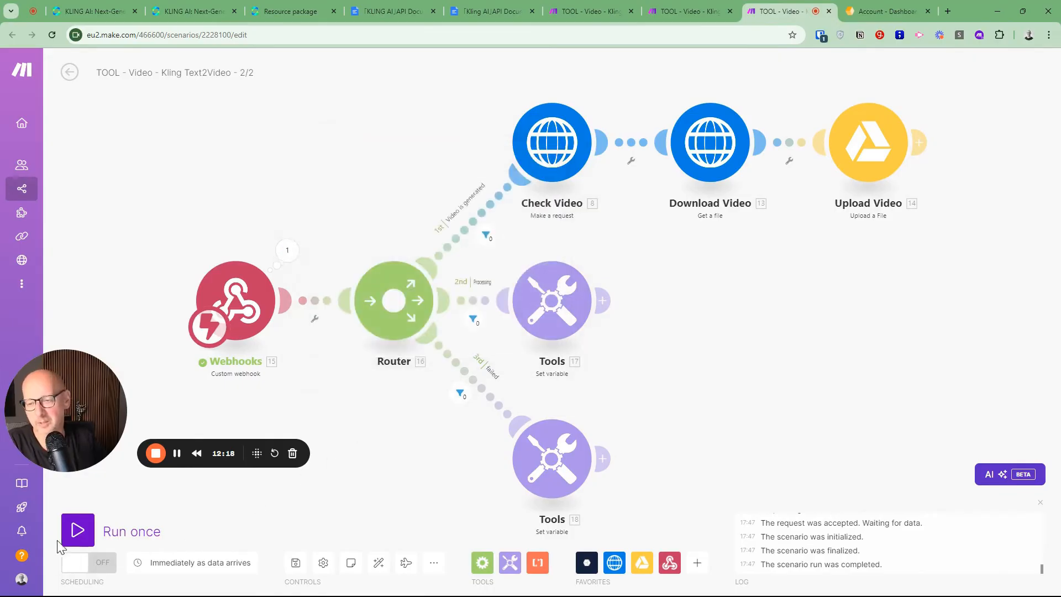
# Run the 2/2 scenario again with the existing data in the webhook queue and check the resulting task_status
pyautogui.click(78, 535)
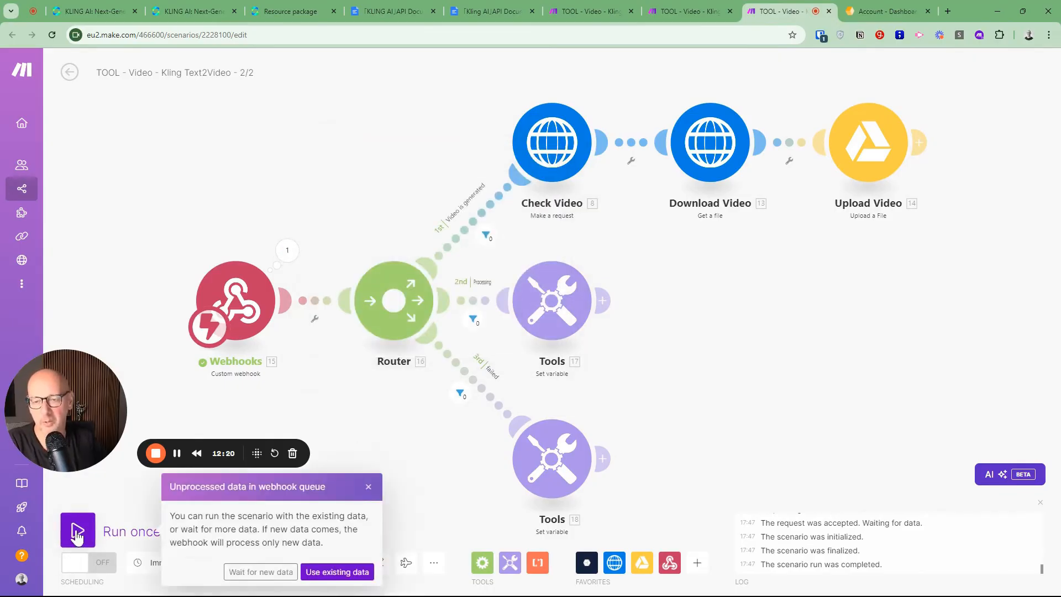
pyautogui.click(337, 572)
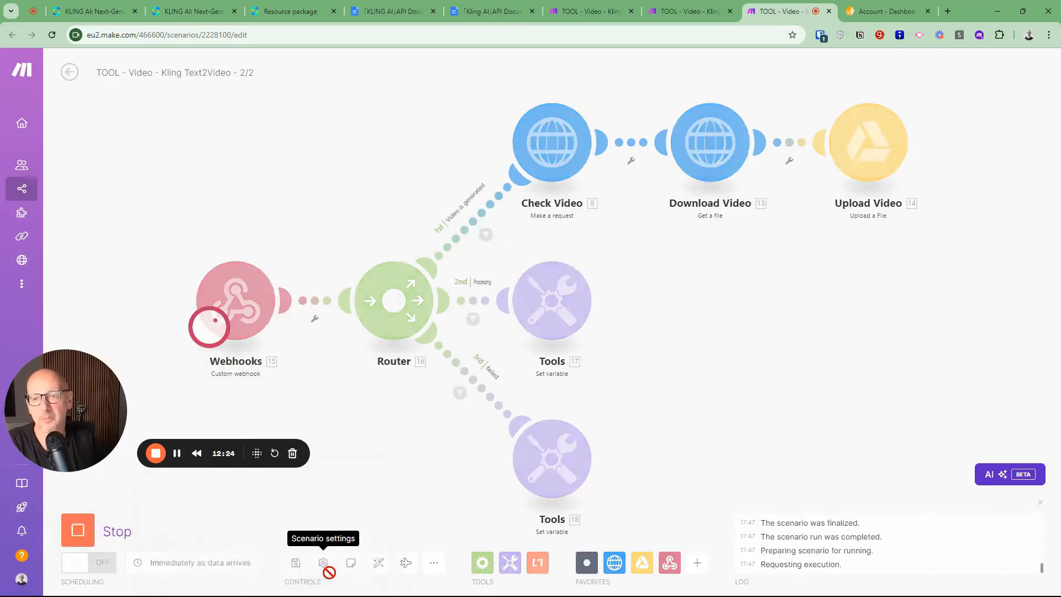
pyautogui.click(287, 252)
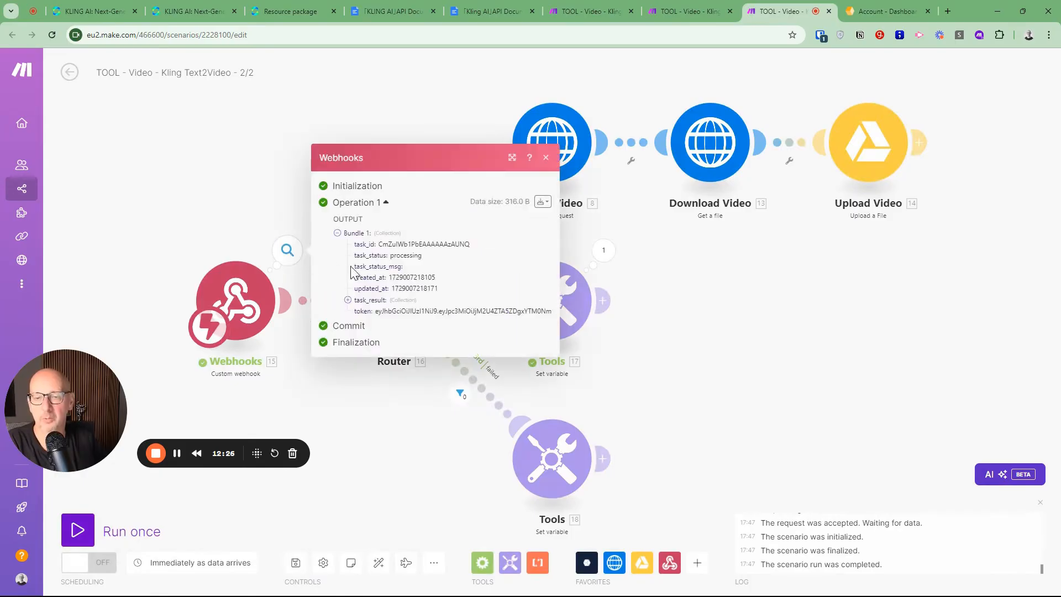
pyautogui.doubleClick(408, 256)
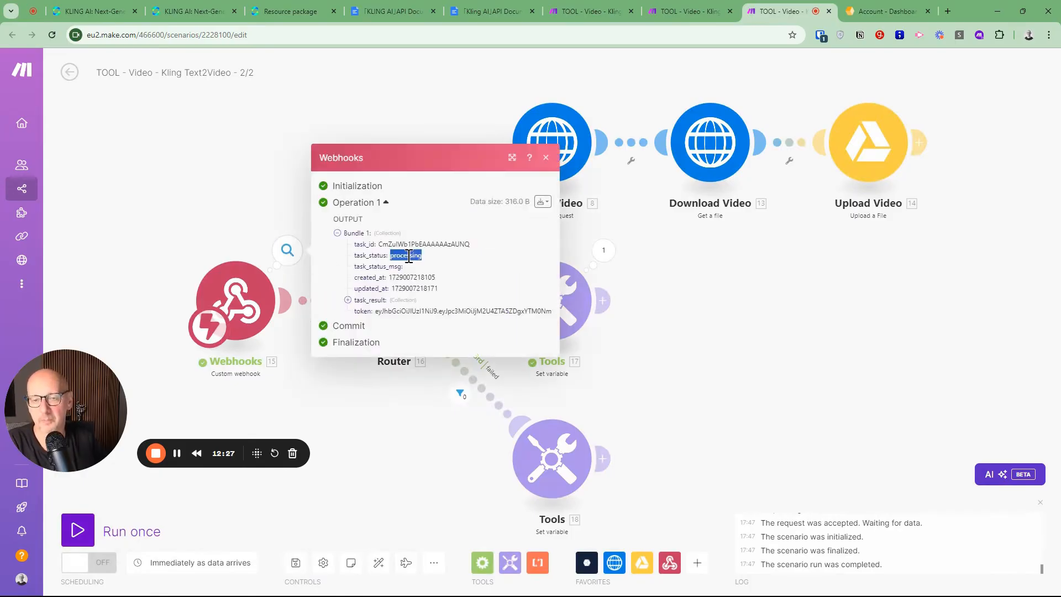
pyautogui.click(399, 442)
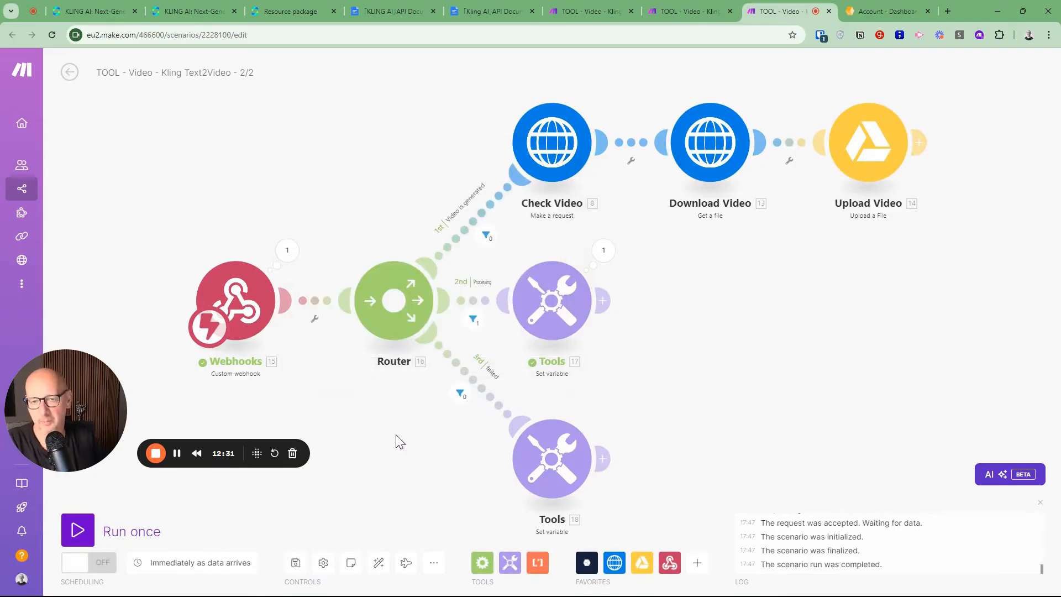
# Run the 2/2 scenario once more and inspect the output bundles of Check Video, expanding its Data collection, and of Upload Video
pyautogui.click(77, 532)
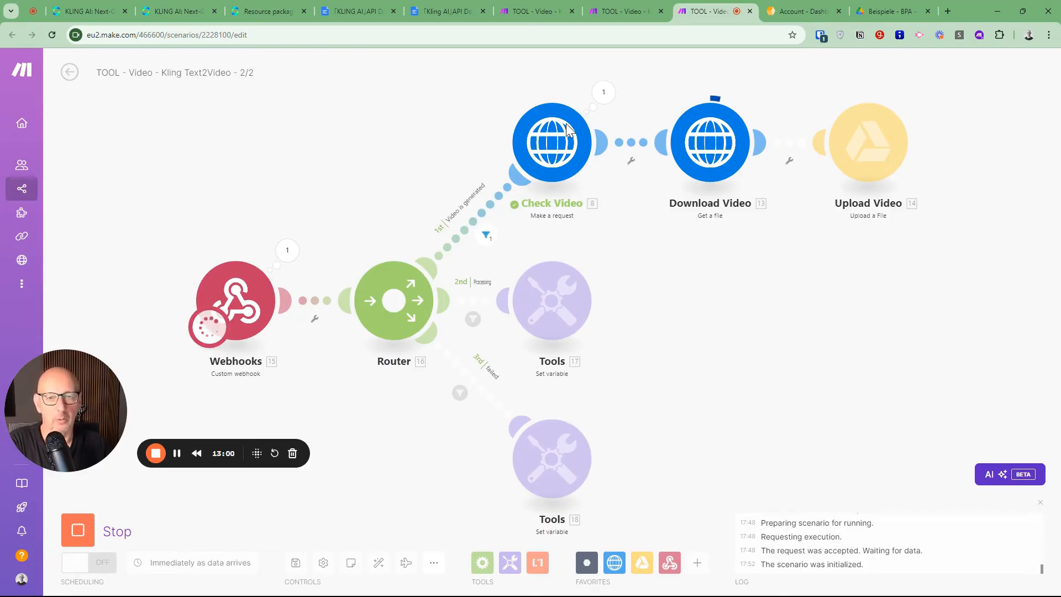
pyautogui.click(603, 92)
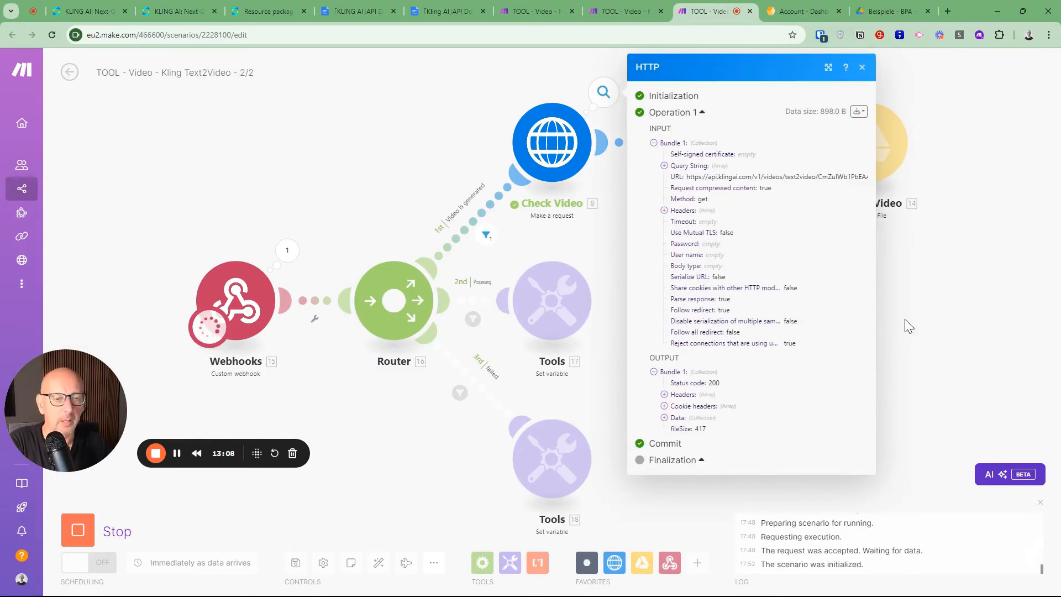
pyautogui.click(664, 417)
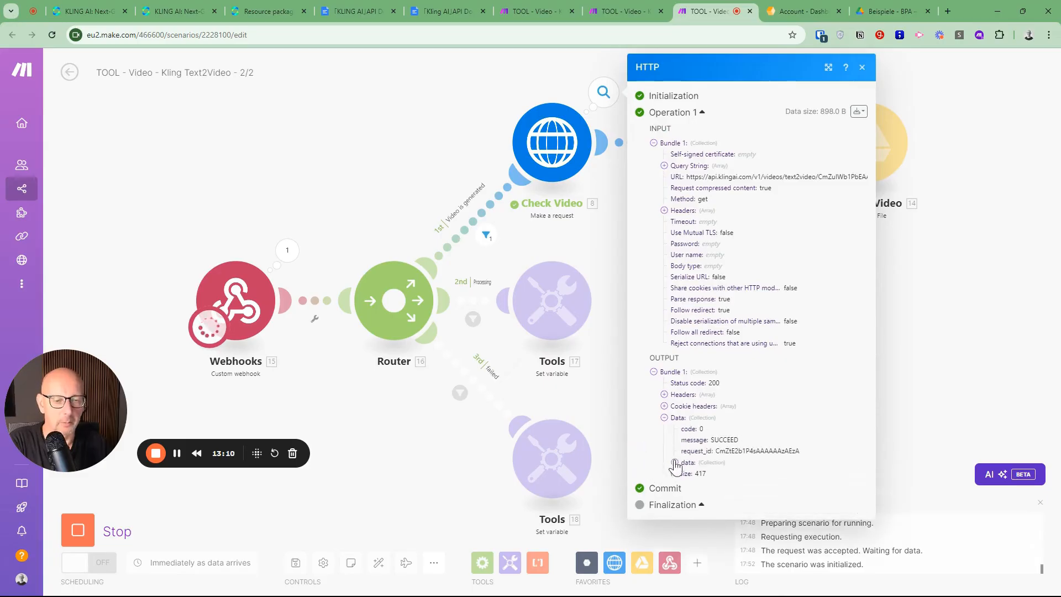
pyautogui.click(904, 407)
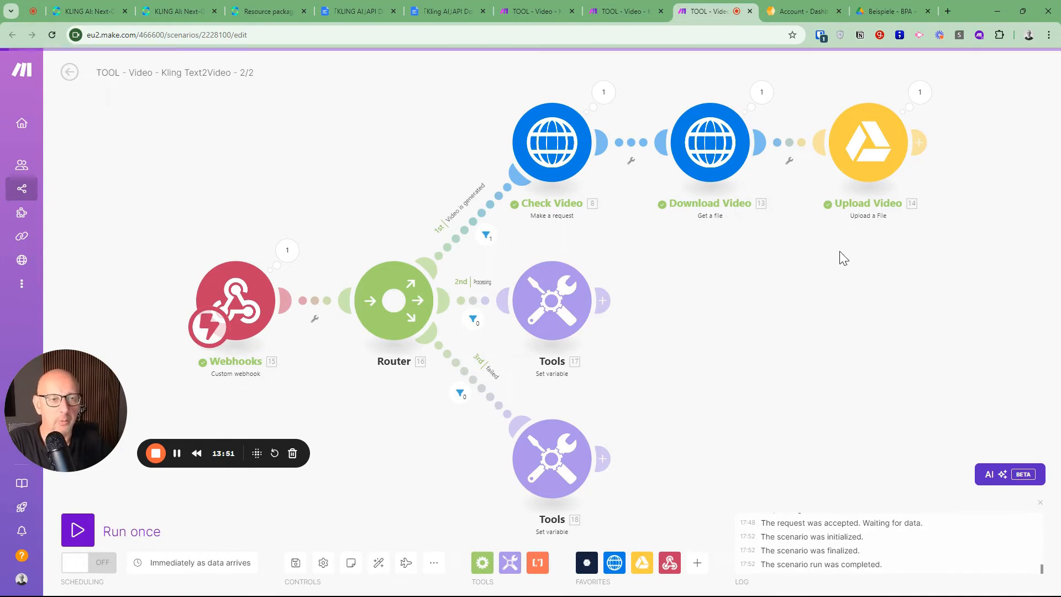
pyautogui.click(919, 95)
pyautogui.click(974, 308)
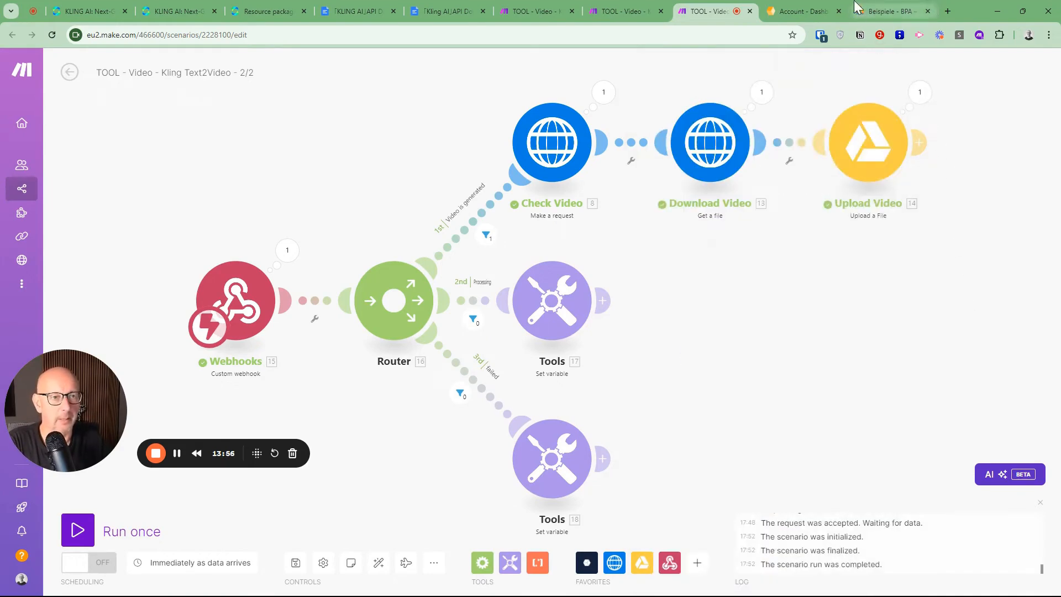
# Switch to the Beispiele folder in Google Drive, play file.mp4, and return to the 2/2 scenario in Make
pyautogui.click(883, 12)
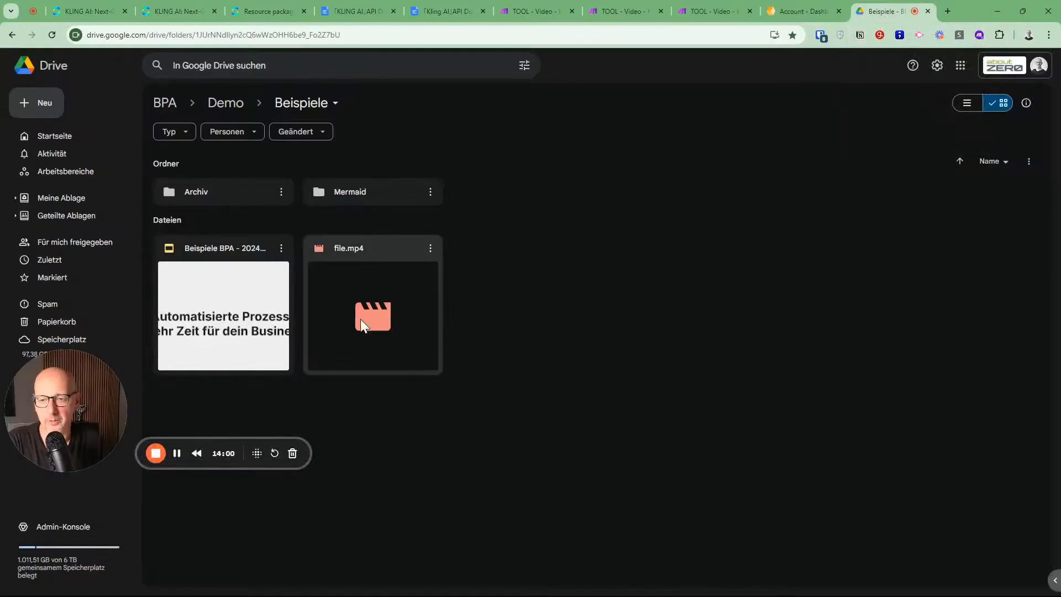
pyautogui.doubleClick(386, 293)
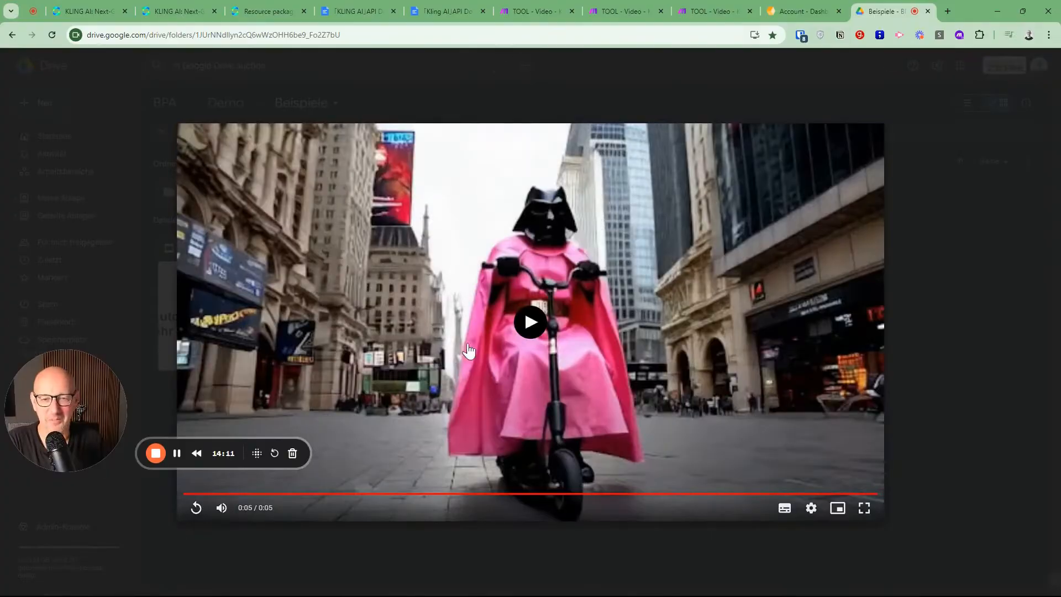
pyautogui.click(528, 324)
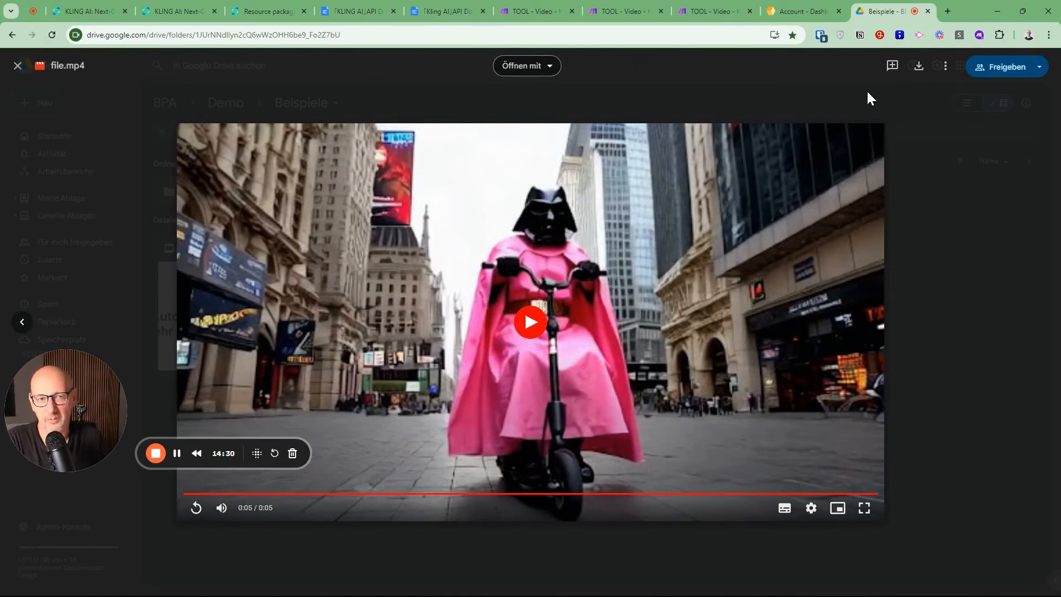
pyautogui.click(611, 8)
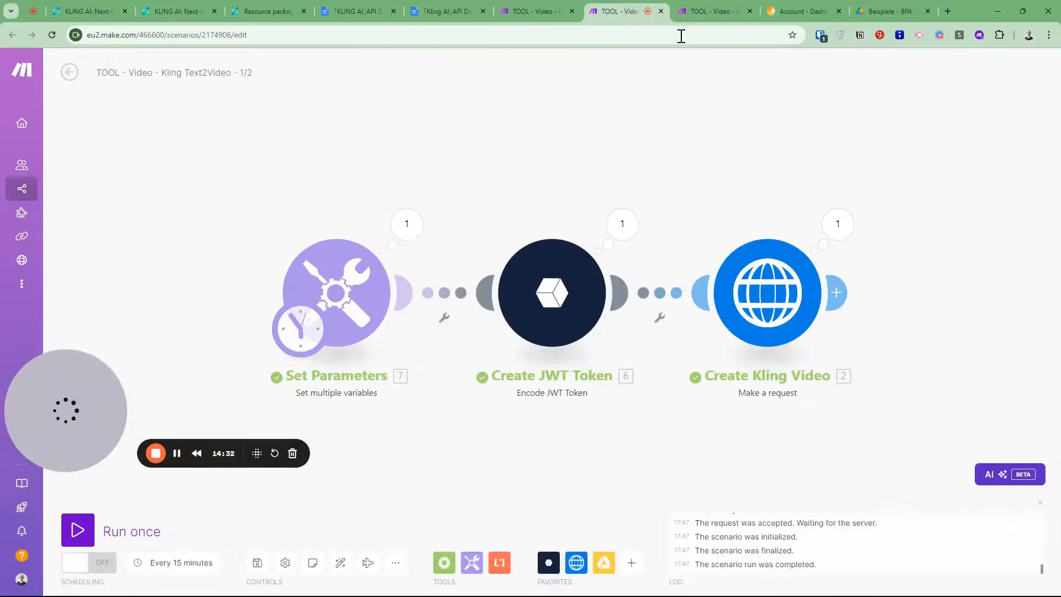
pyautogui.click(710, 11)
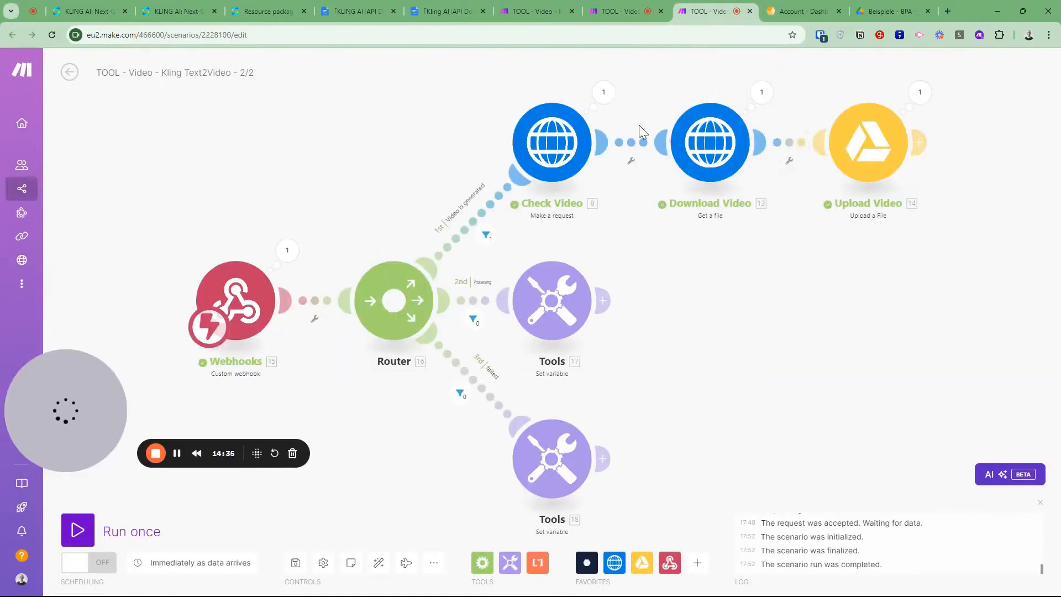